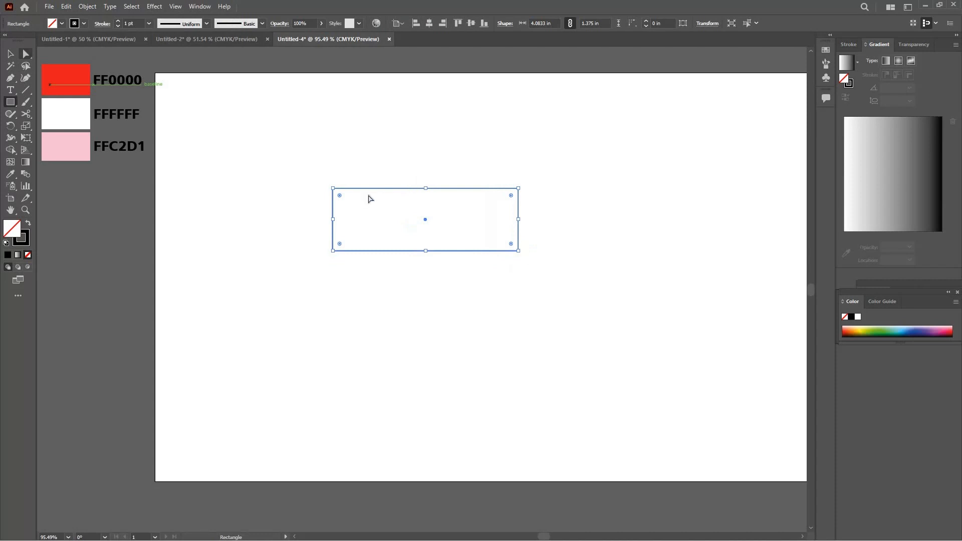
Step: Round the rectangle's corners fully to 0.6875 in and rotate the resulting pill shape 45° so it slants up to the right
key(a)
drag(510, 194, 509, 214)
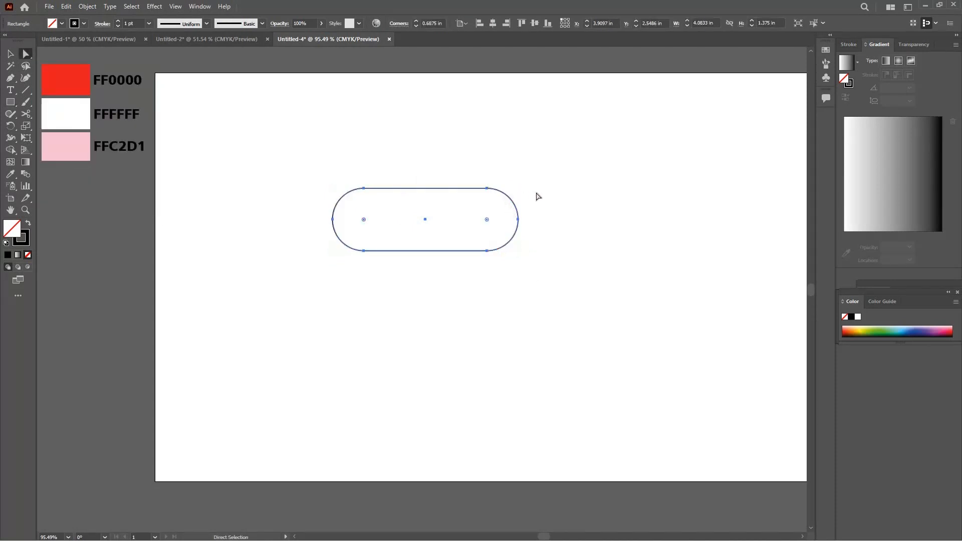
click(516, 215)
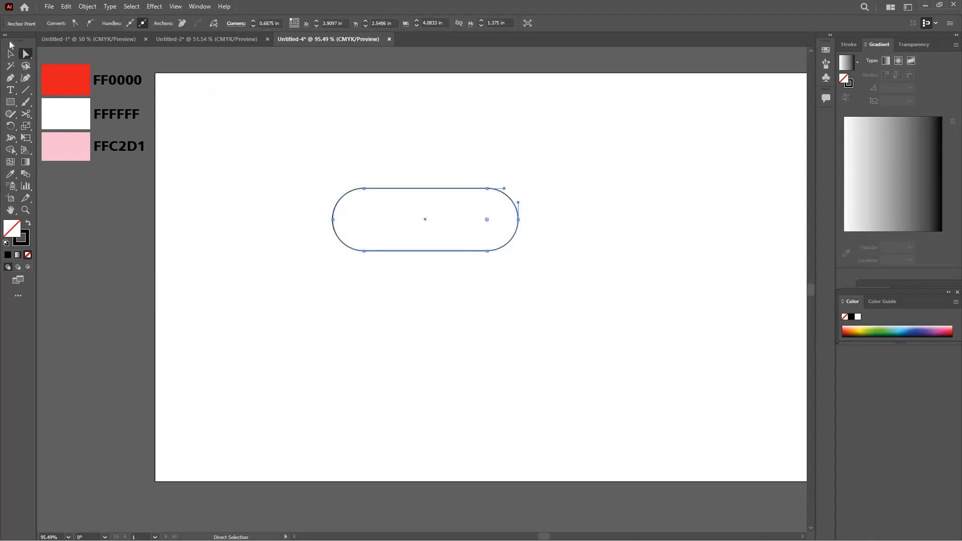
key(v)
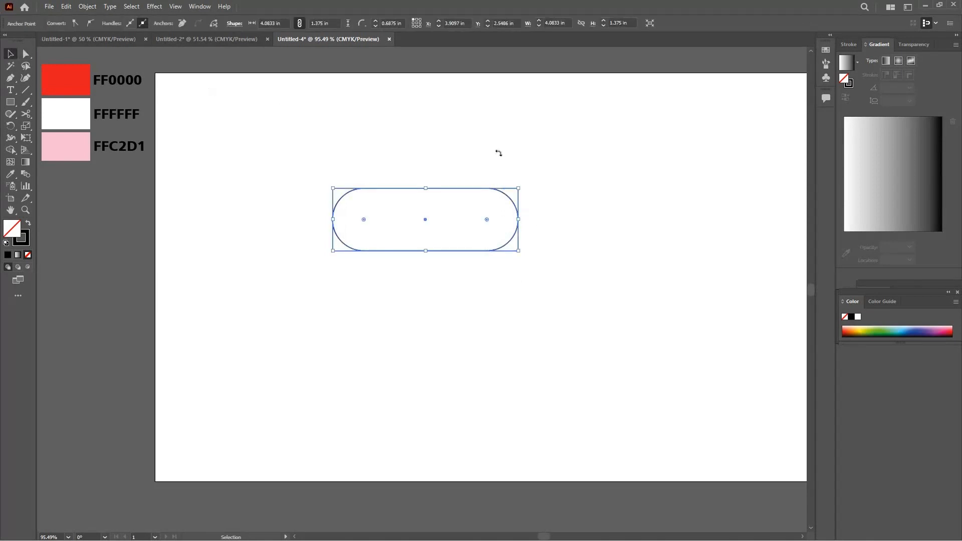
drag(499, 153, 488, 144)
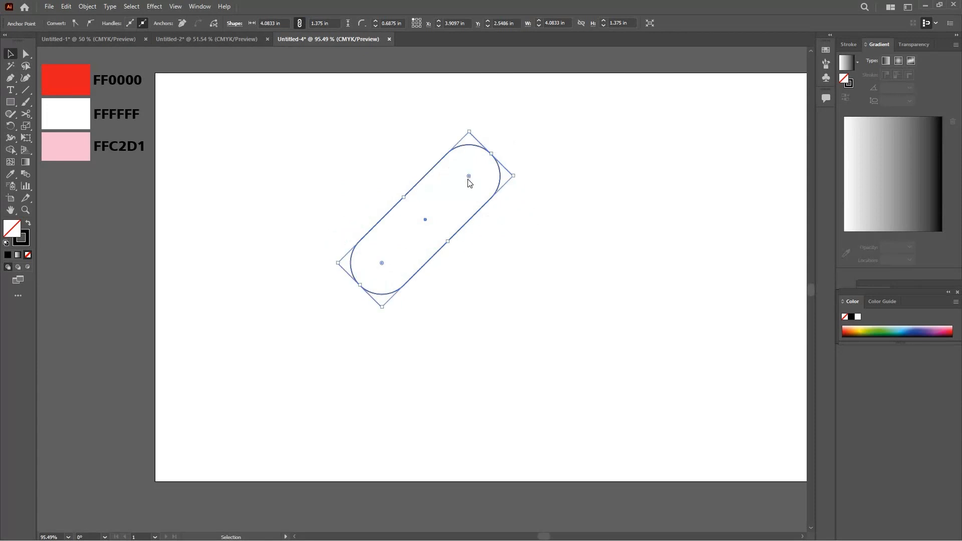
Step: Try to reflect a copy of the slanted pill shape across the vertical axis
right_click(519, 341)
mouse_move(521, 356)
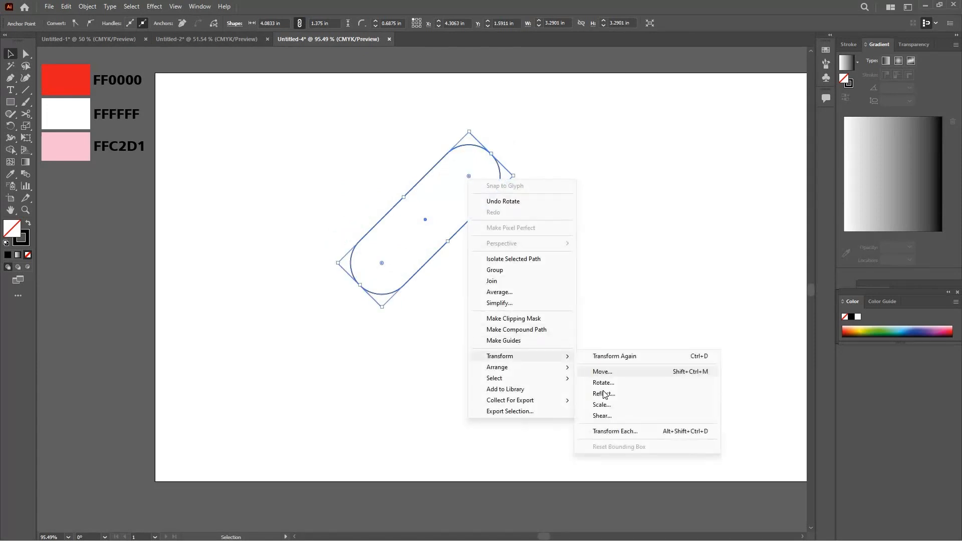
click(604, 393)
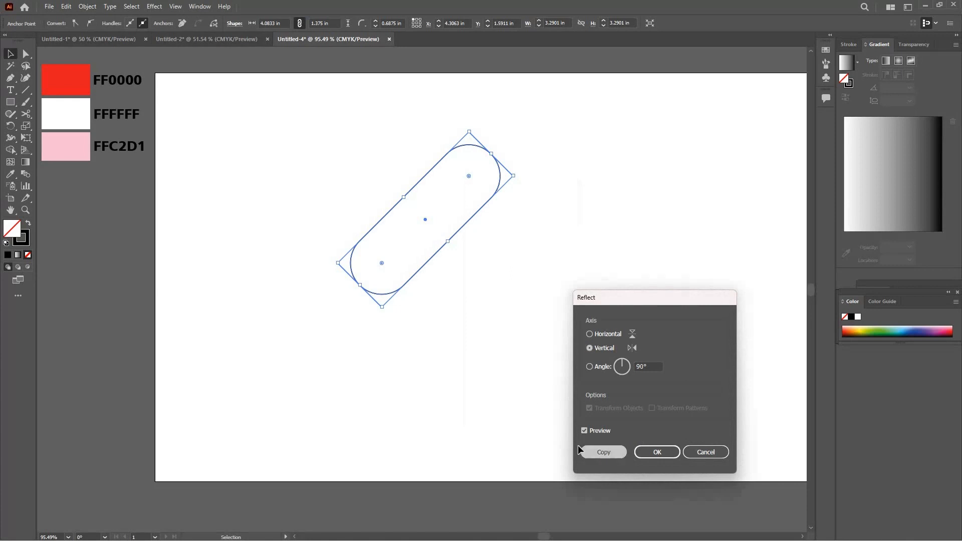
click(608, 453)
Step: Reselect the slanted pill and create a copy reflected across the vertical axis, forming an X
click(498, 169)
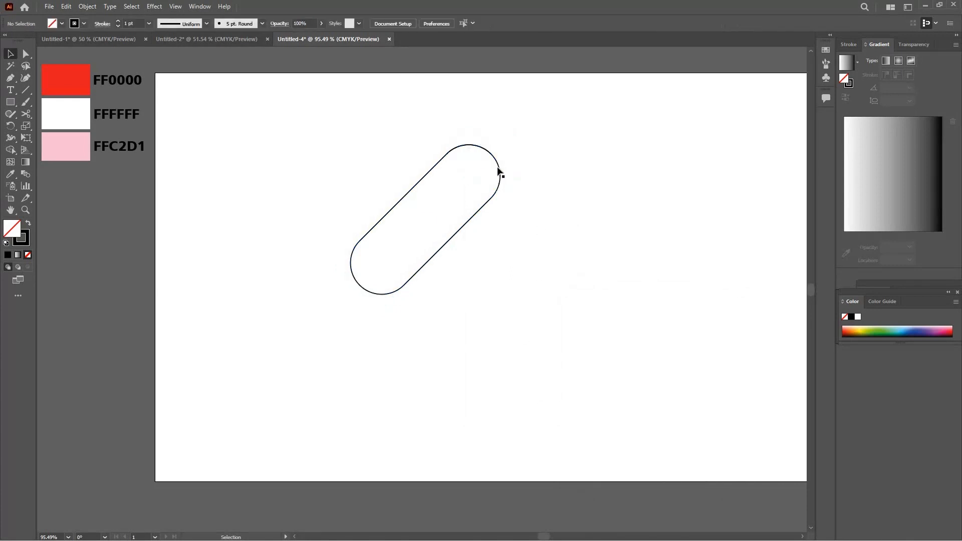
right_click(498, 170)
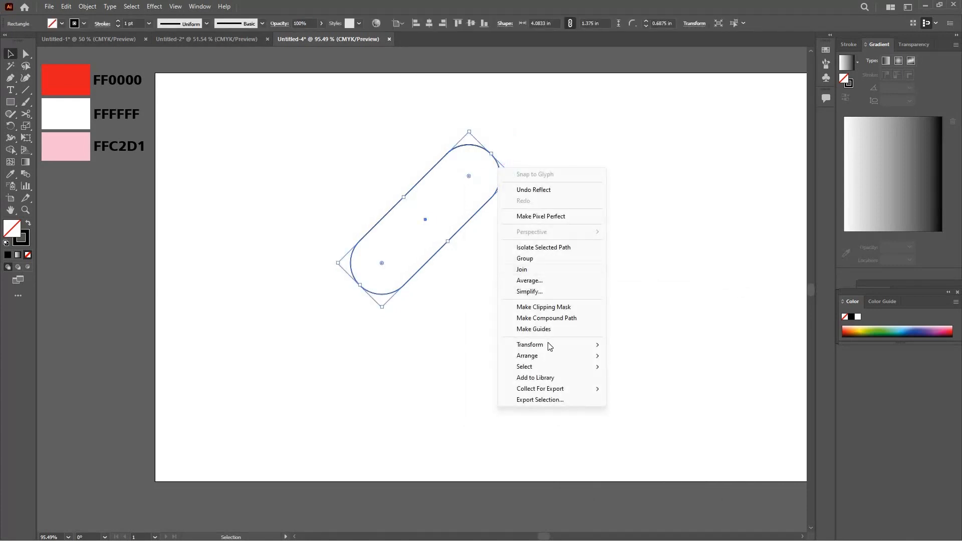
mouse_move(551, 345)
click(641, 382)
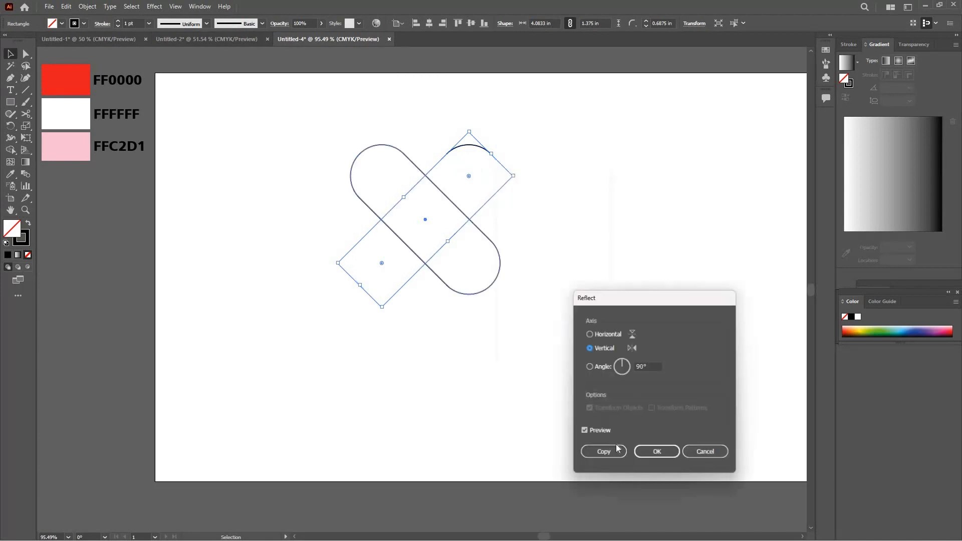
click(604, 452)
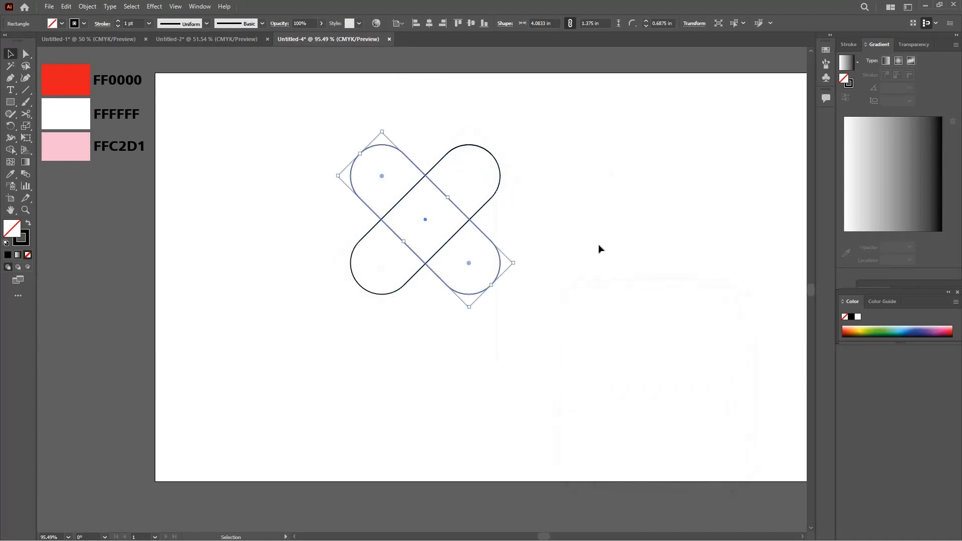
Step: Select both crossed pills and merge the centre and two upper lobes into a heart with the Shape Builder
click(266, 97)
drag(263, 89, 541, 338)
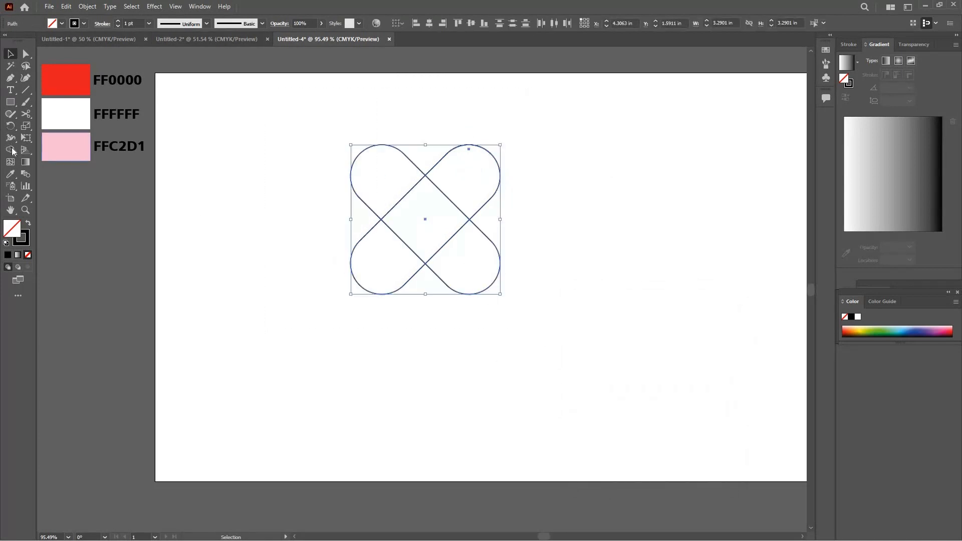
key(shift+m)
mouse_move(387, 173)
mouse_down()
mouse_move(433, 213)
mouse_move(469, 185)
mouse_up()
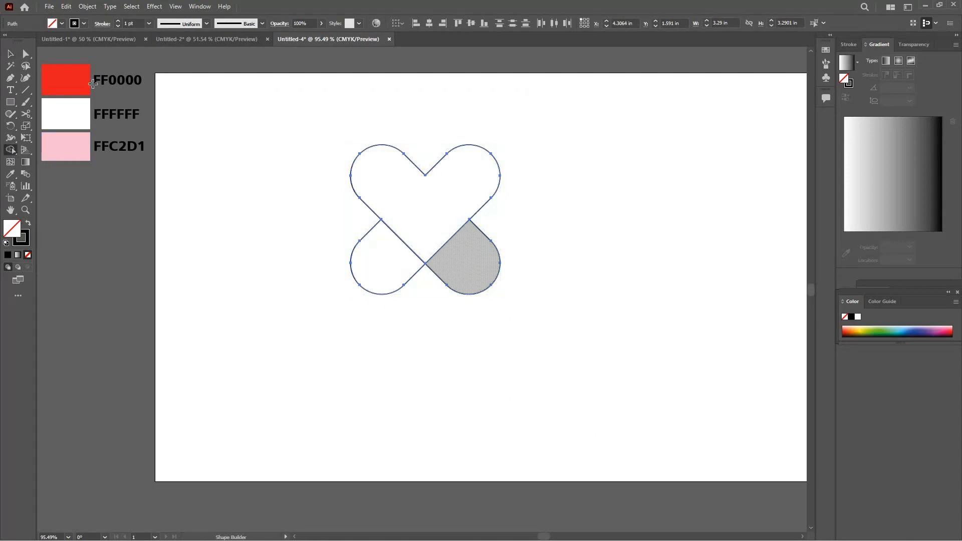
Step: Delete the two leftover lower lobes so that only the heart outline remains
click(494, 237)
click(490, 240)
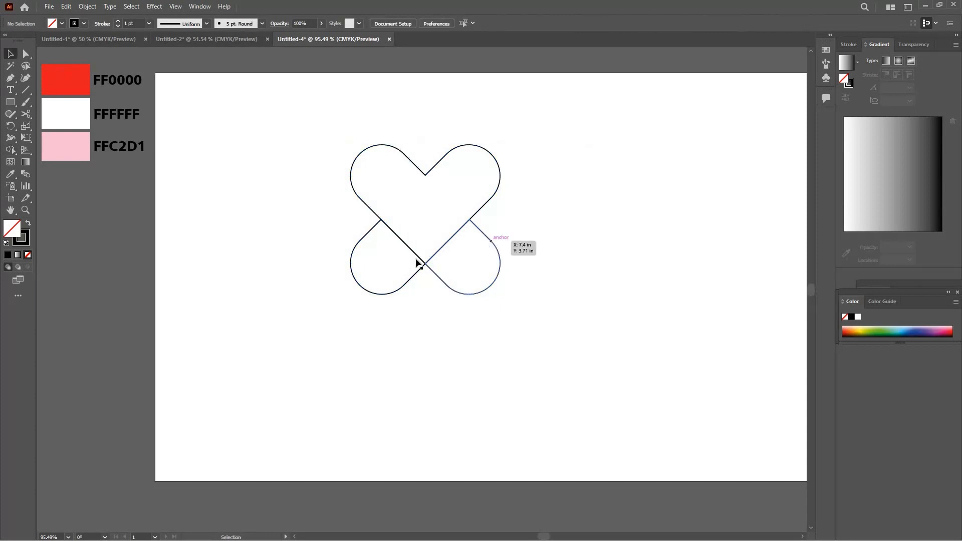
click(380, 294)
key(Delete)
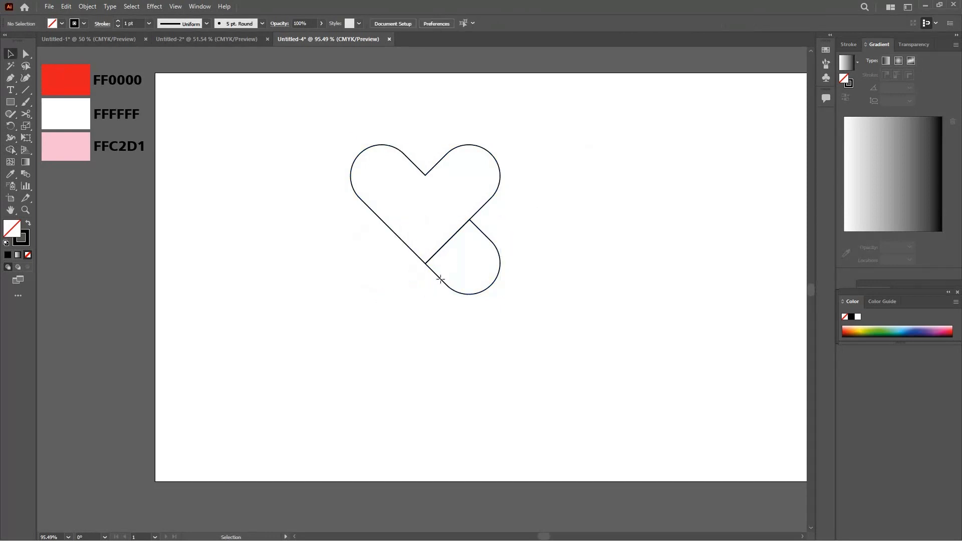
click(440, 279)
key(Delete)
Step: Fill the heart with the red FF0000 swatch colour sampled from the reference palette
click(399, 154)
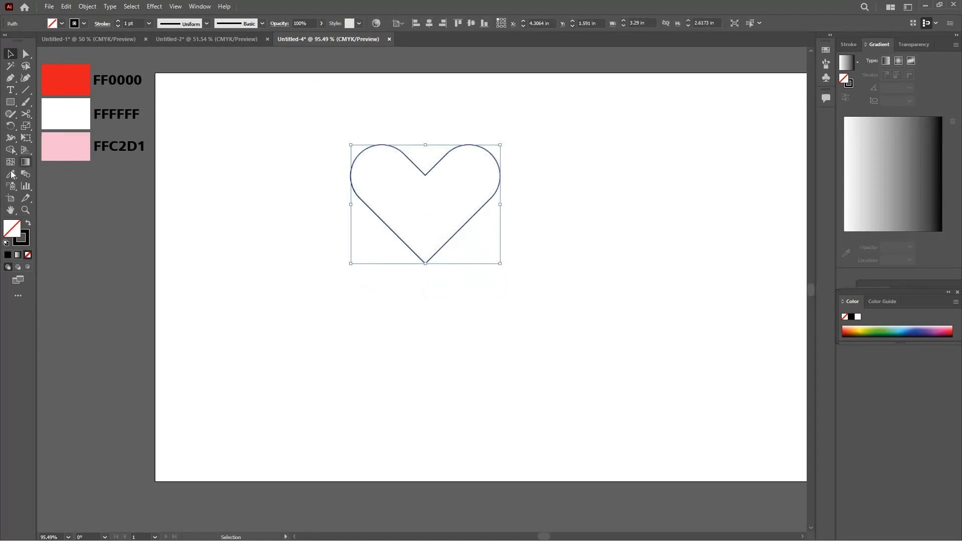
click(10, 173)
click(58, 78)
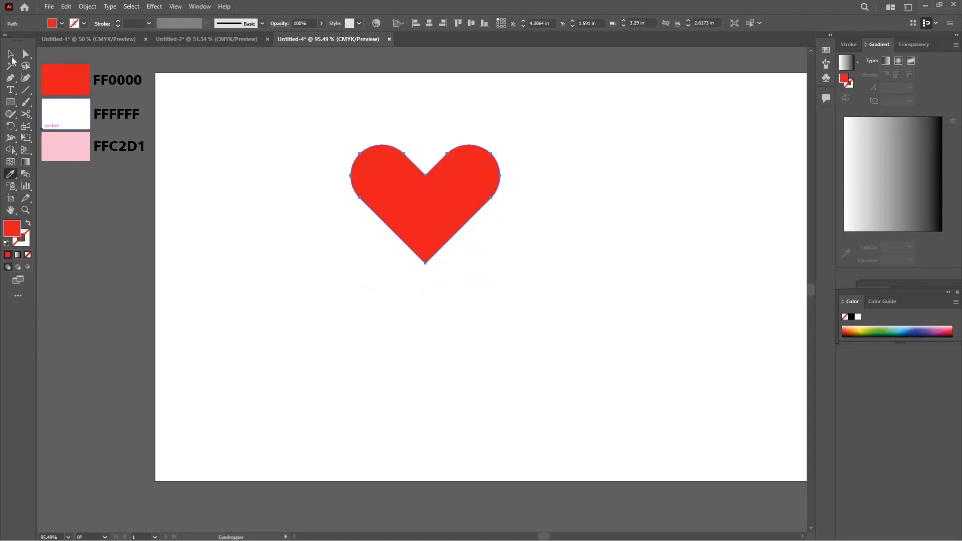
Step: Enlarge the heart to about 5.44 by 4.33 in and move it down toward the middle of the artboard
key(v)
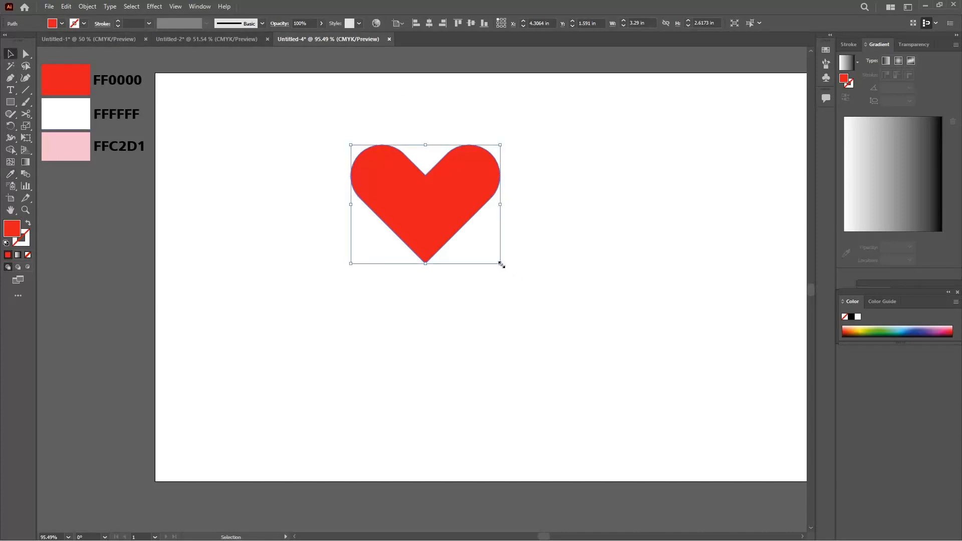
drag(500, 263, 612, 367)
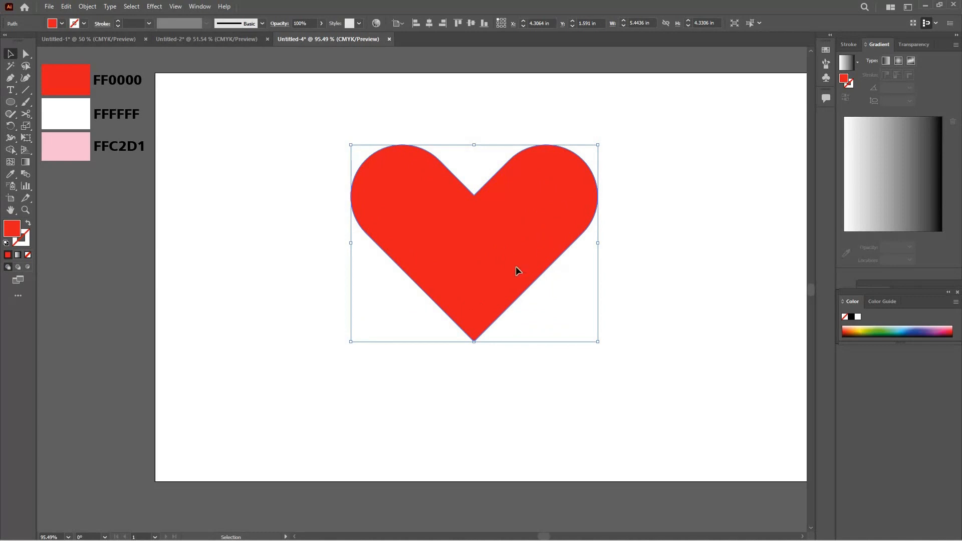
drag(516, 267, 442, 306)
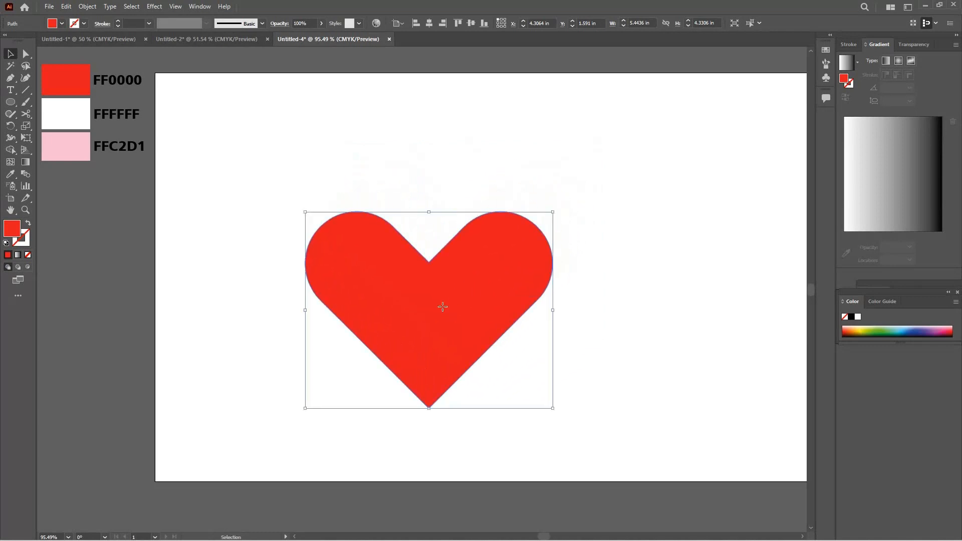
Step: Raise the anchor point at the heart's upper notch slightly, to about Y 4.02 in
click(26, 54)
click(435, 273)
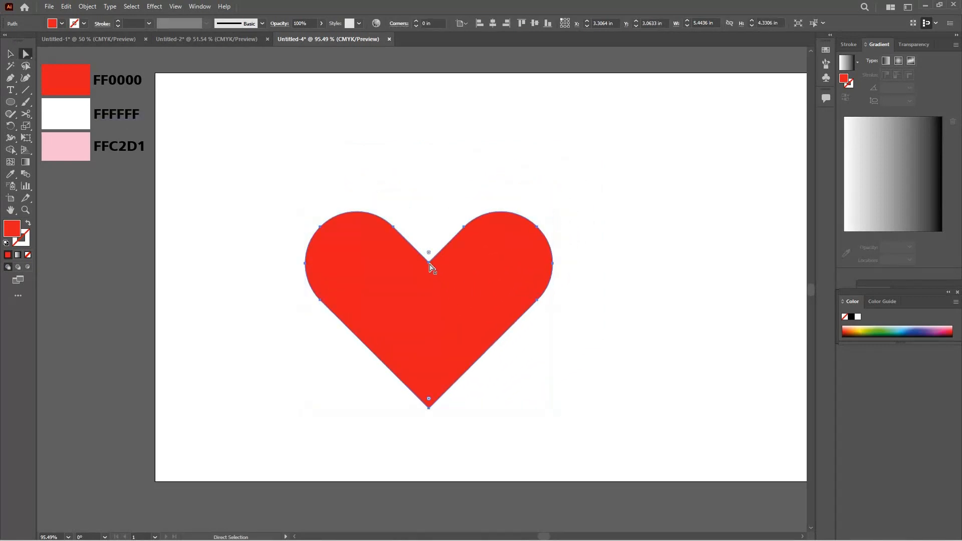
click(430, 261)
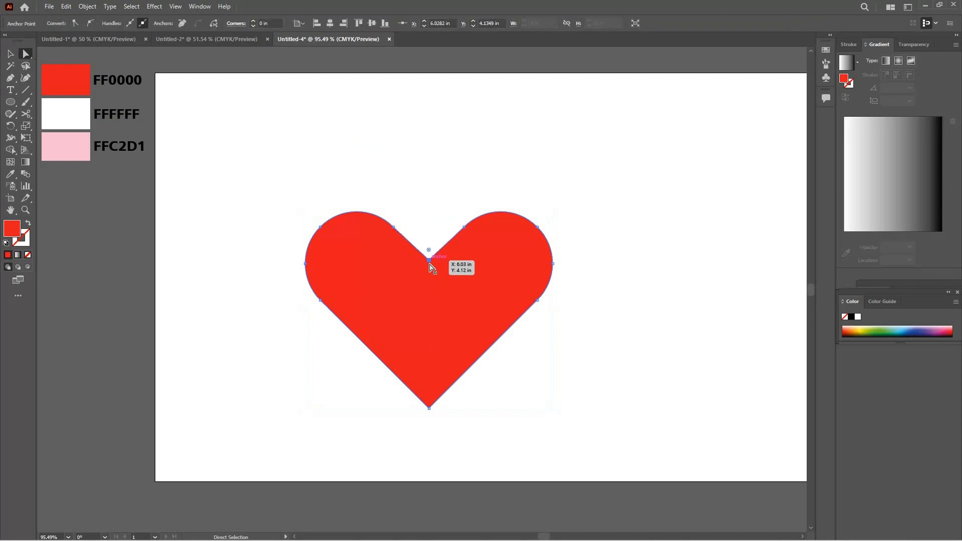
key(Up)
key(Up)
key(Up)
key(Up)
key(Up)
key(Up)
key(Up)
key(Up)
key(Up)
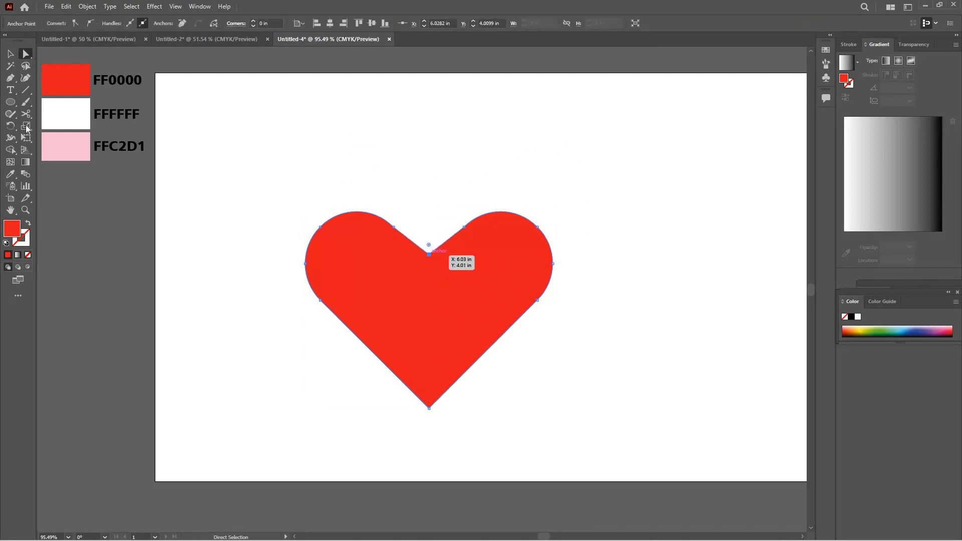
key(v)
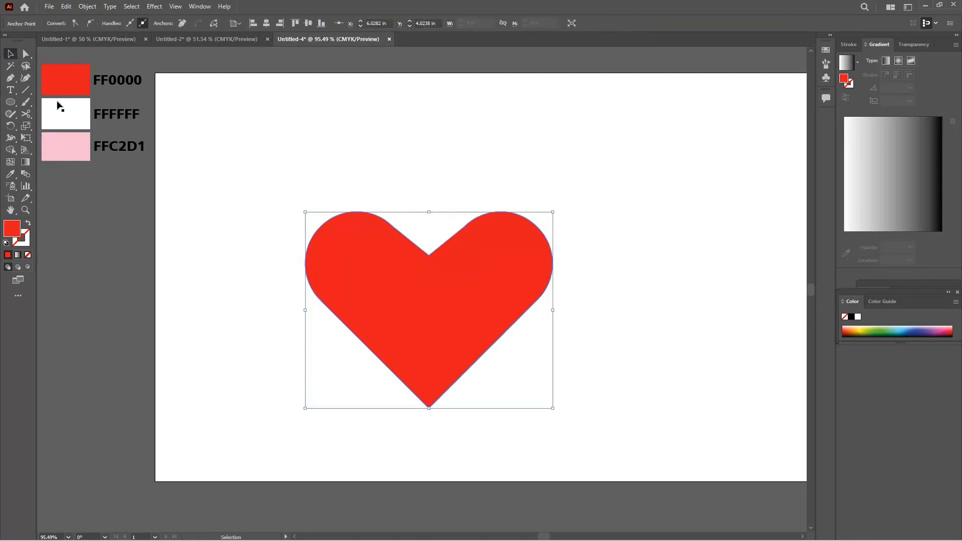
Step: Draw a circle about 4.04 in wide over the heart's upper part and fill it with the pink FFC2D1 sample
click(11, 102)
drag(346, 120, 530, 305)
key(i)
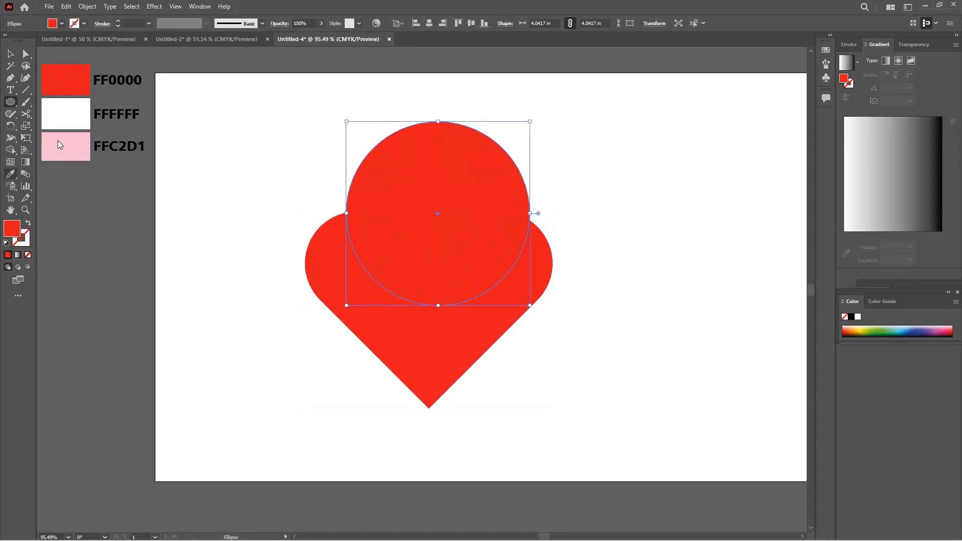
click(59, 145)
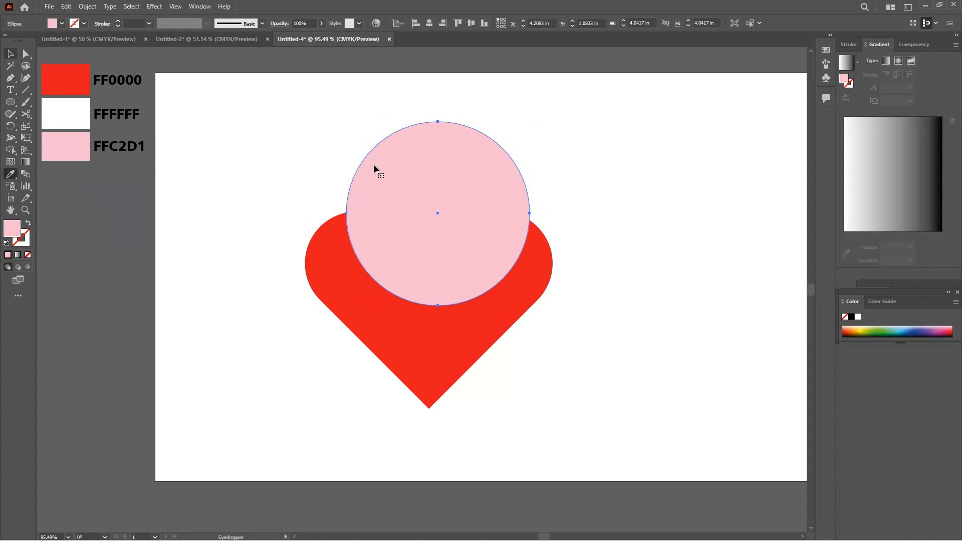
Step: Send the pink circle to the back, behind the red heart
key(v)
right_click(373, 165)
mouse_move(441, 353)
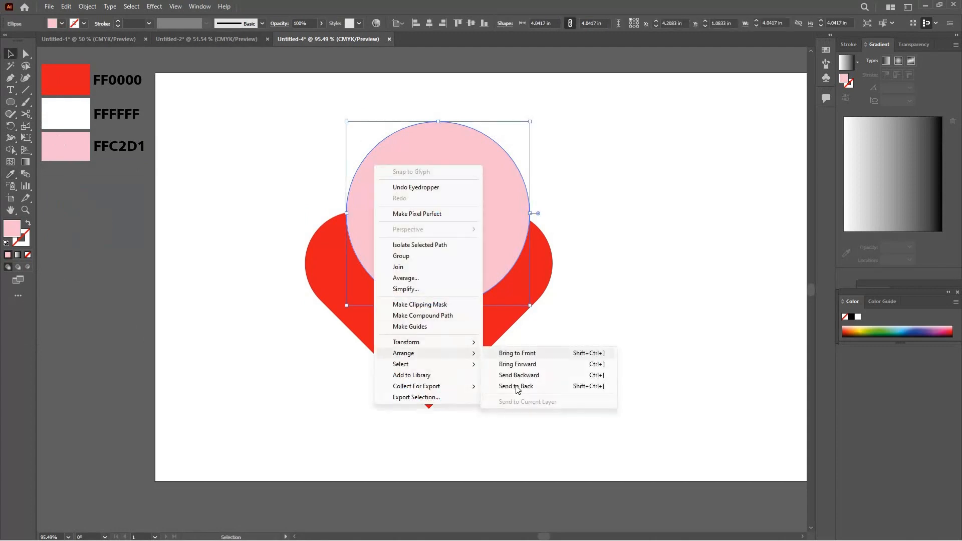
click(516, 386)
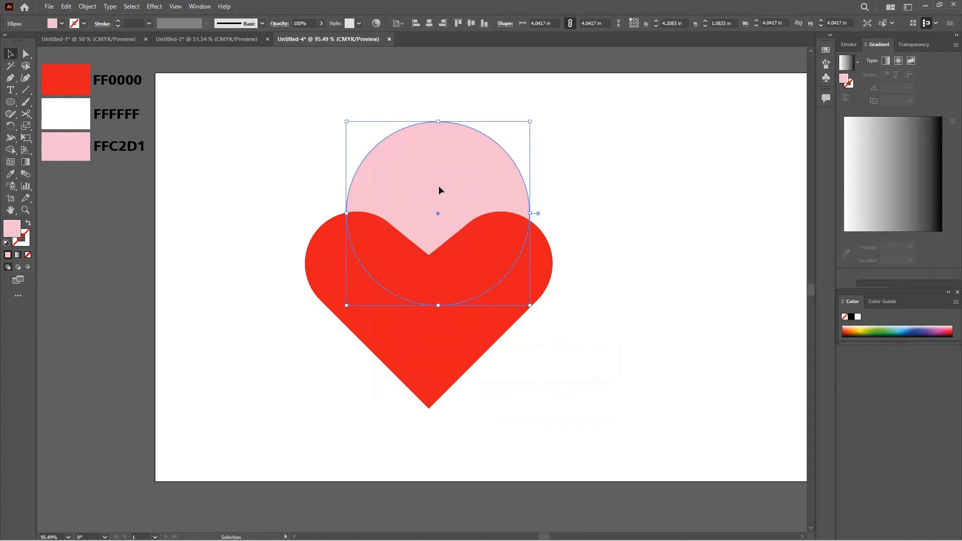
Step: Shift the pink circle slightly left and enlarge it a little so it sits centred above the heart
drag(438, 190, 423, 190)
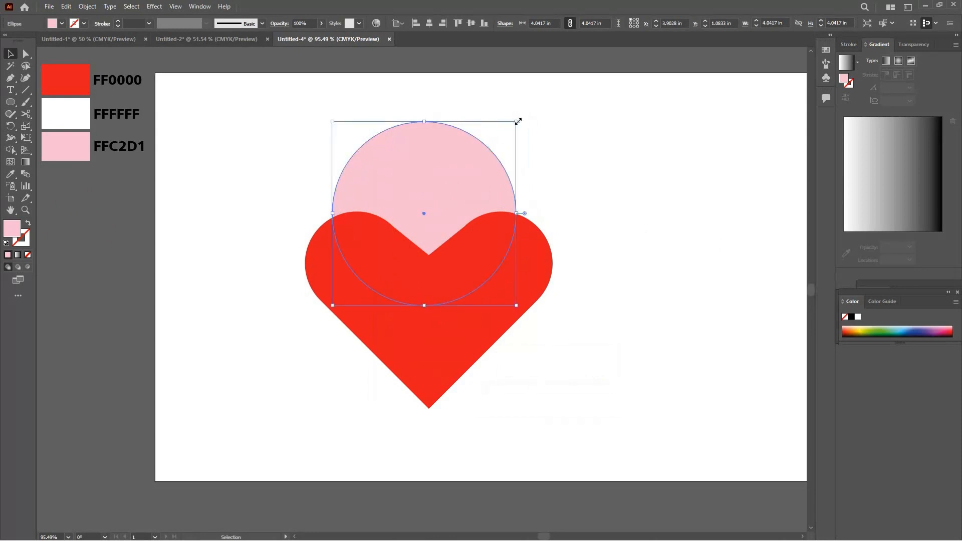
drag(521, 116, 609, 158)
click(217, 170)
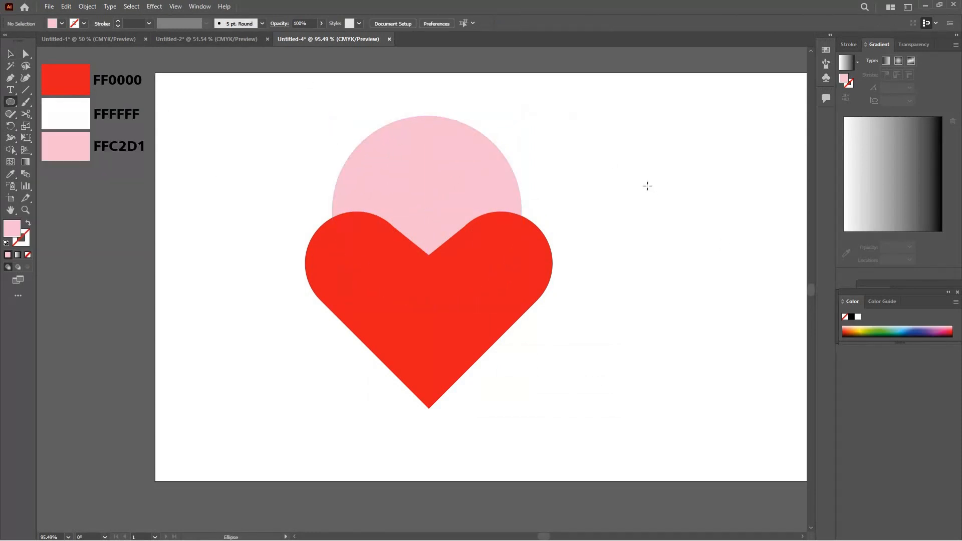
Step: Draw a second circle about 2.26 in wide beside the heart and move it over the heart's notch
mouse_move(587, 171)
mouse_down()
mouse_move(662, 269)
mouse_move(688, 280)
mouse_up()
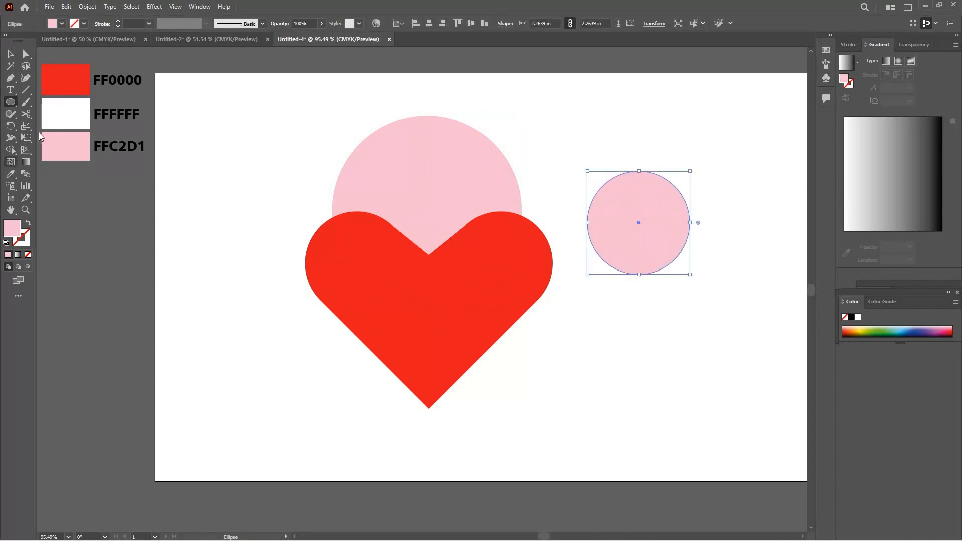
click(10, 173)
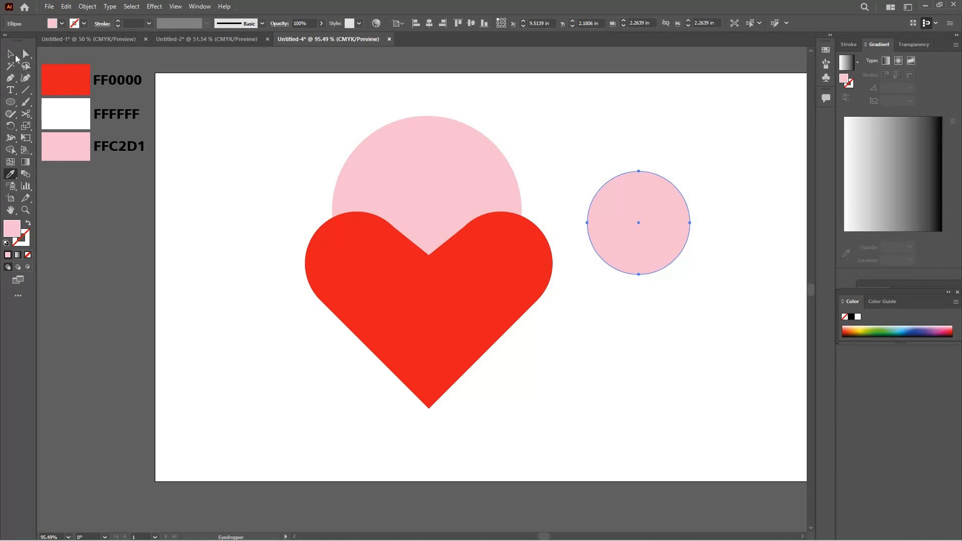
key(v)
drag(638, 222, 428, 226)
Step: Bring the red heart to the front, above both circles
right_click(518, 251)
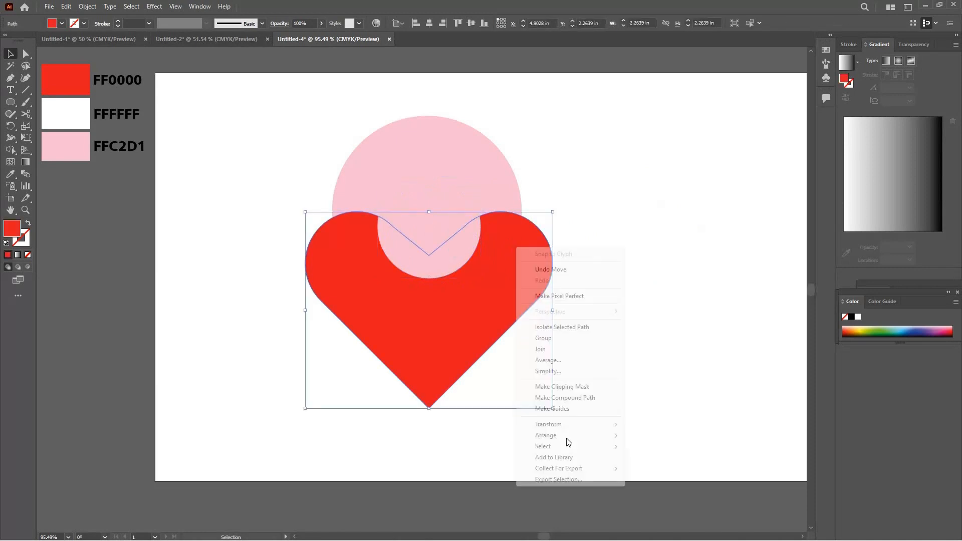
mouse_move(601, 435)
click(646, 435)
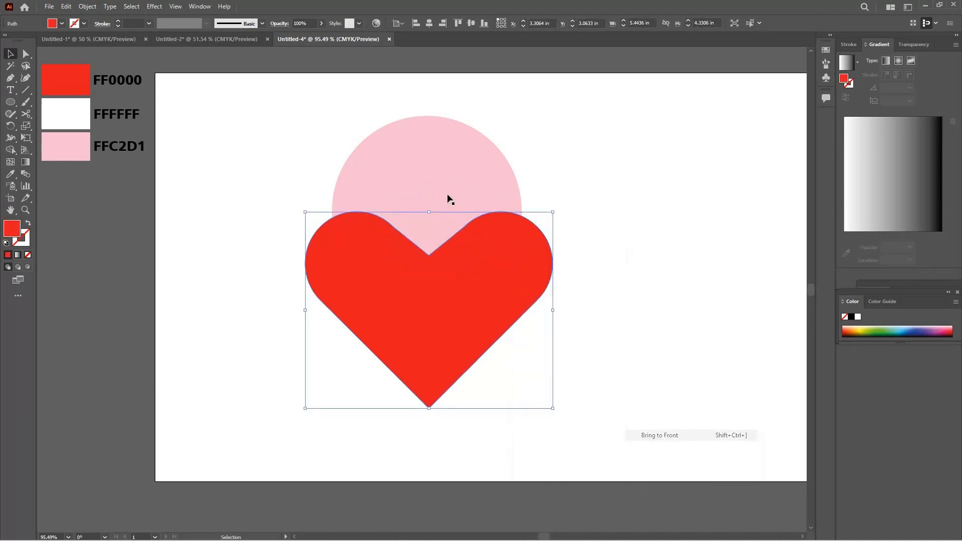
Step: Select the small circle behind the heart's notch and fill it with the white FFFFFF sample
key(ctrl+alt+bracketleft)
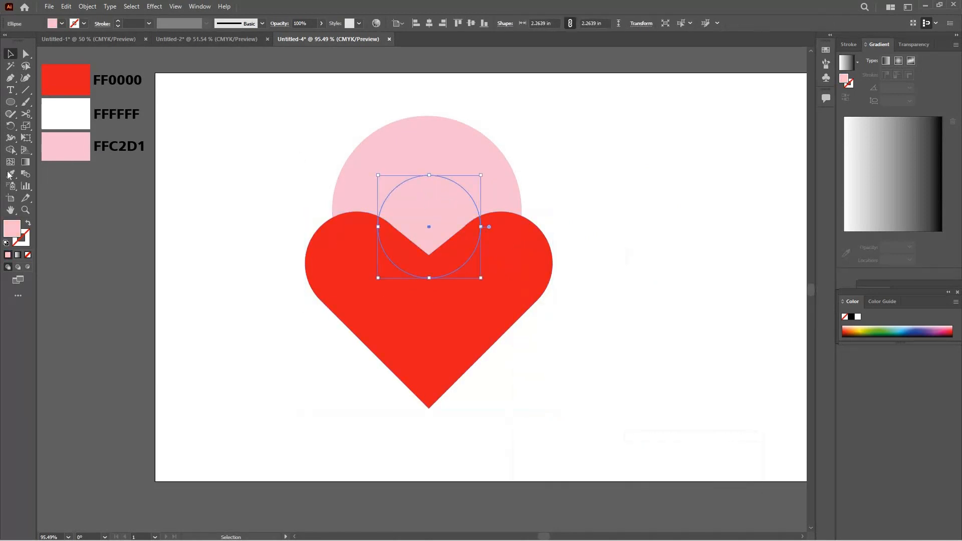
key(i)
click(61, 119)
click(10, 53)
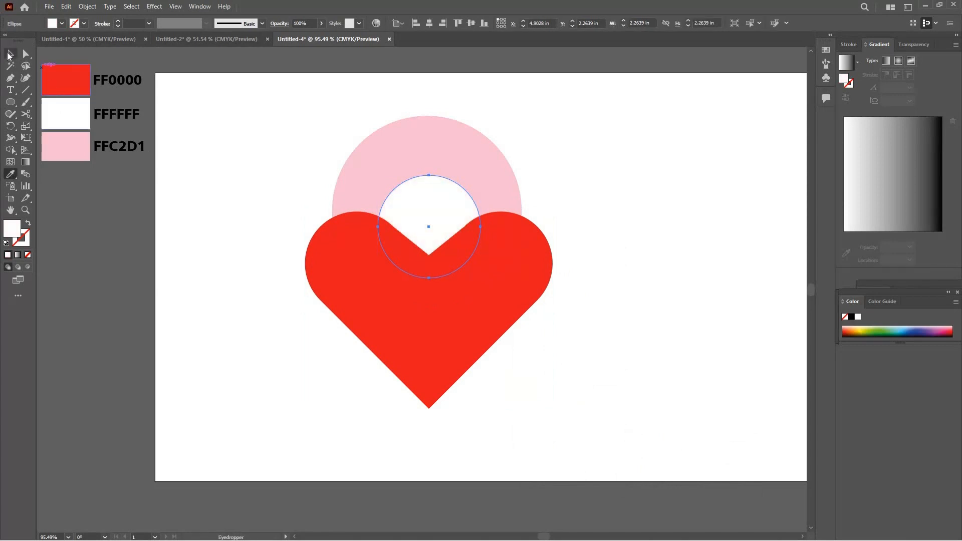
click(509, 161)
drag(442, 204, 442, 199)
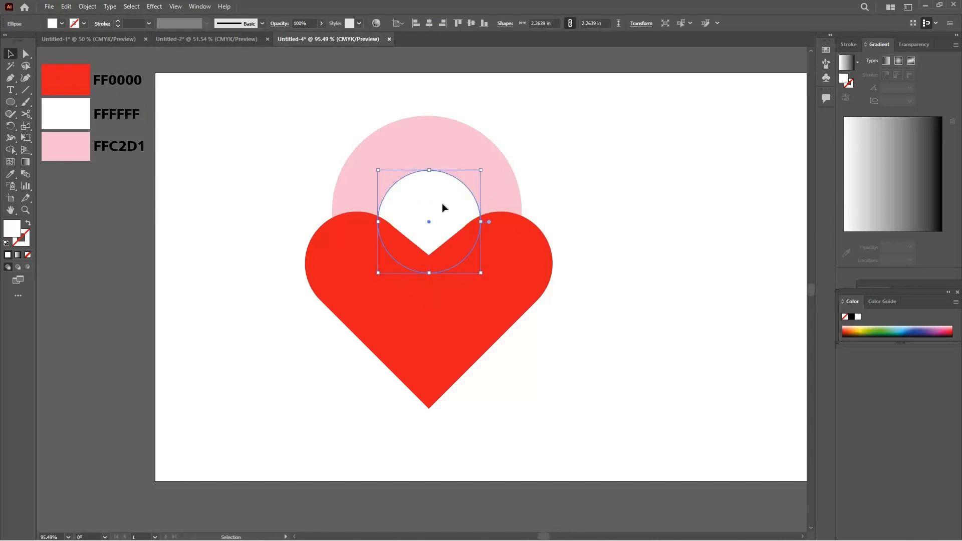
key(ctrl+z)
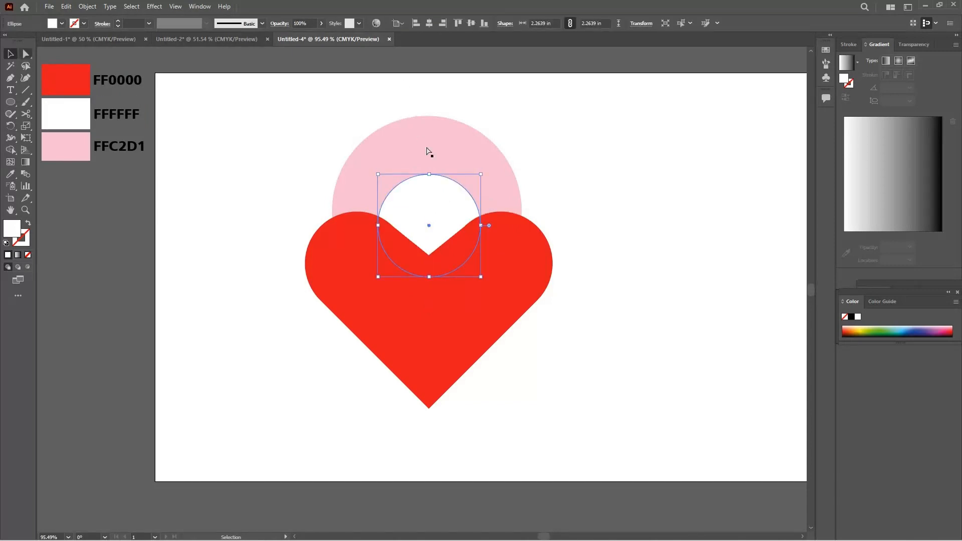
Step: Raise only the white circle's top anchor point to about Y 2.11 in, stretching the circle slightly upward
key(a)
click(429, 174)
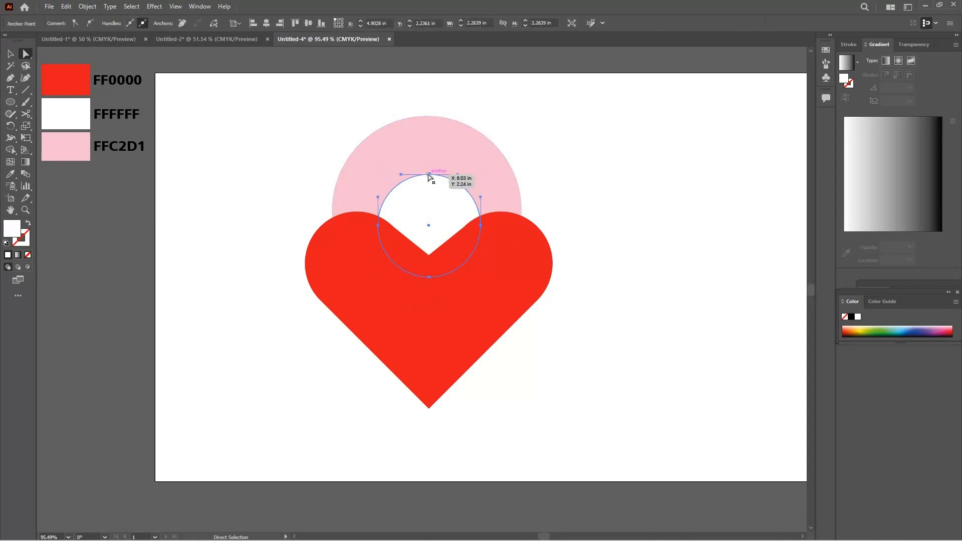
key(Up)
key(Up)
key(Up)
key(Up)
key(Up)
key(Up)
key(Up)
key(Up)
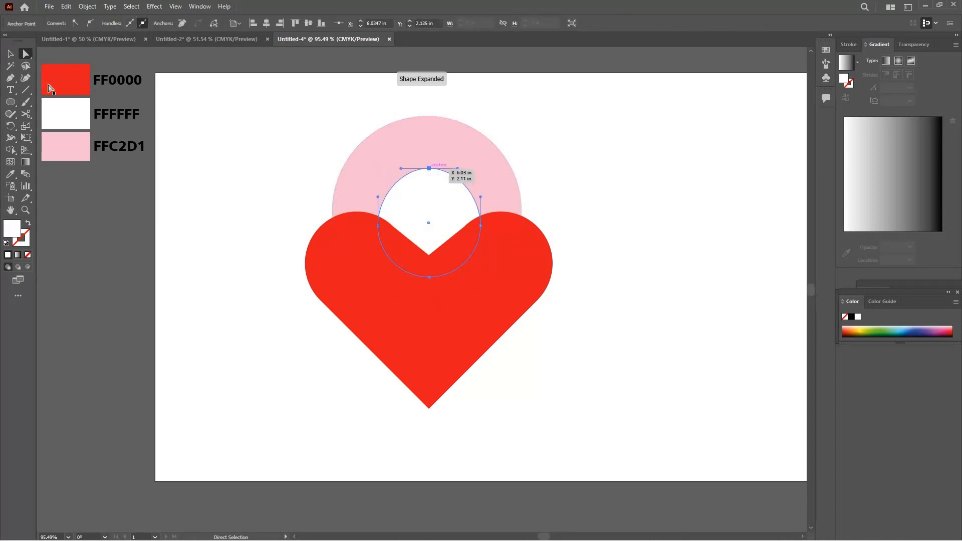
key(v)
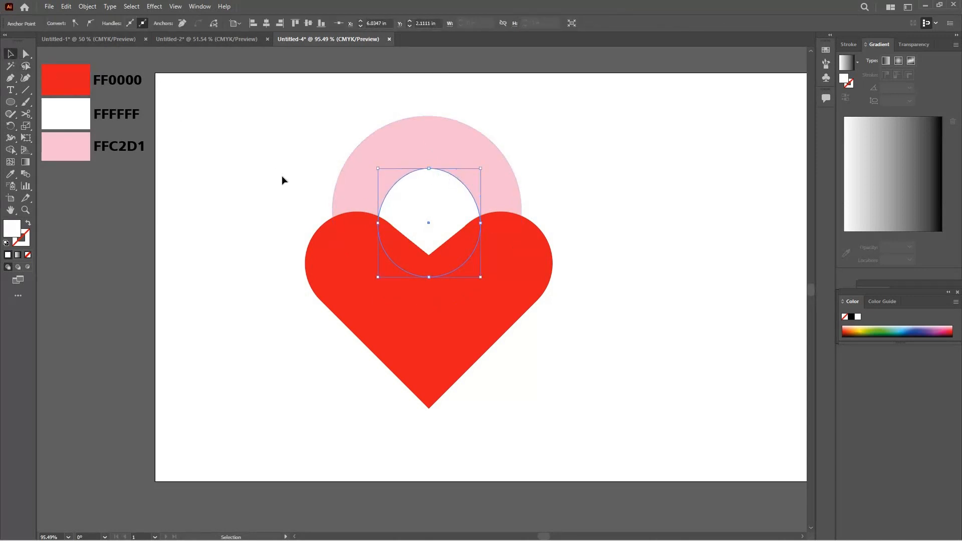
click(399, 214)
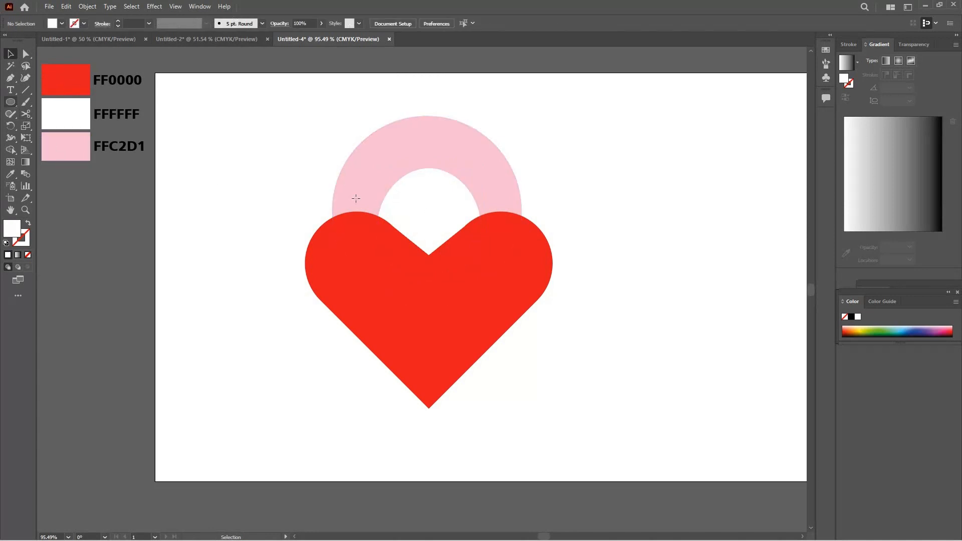
Step: Draw a small circle about 0.32 in wide beside the pink circle and fill it with black
drag(564, 153, 577, 166)
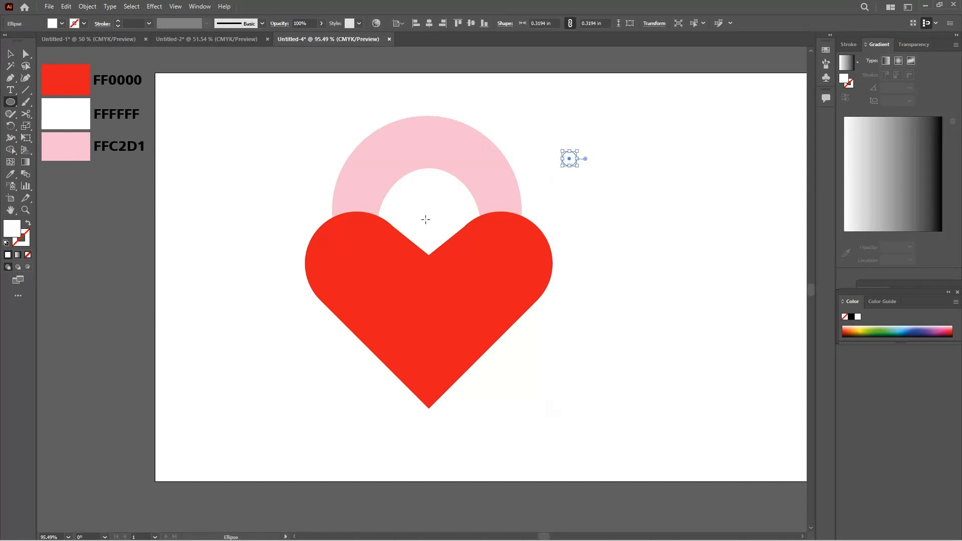
click(62, 23)
click(27, 41)
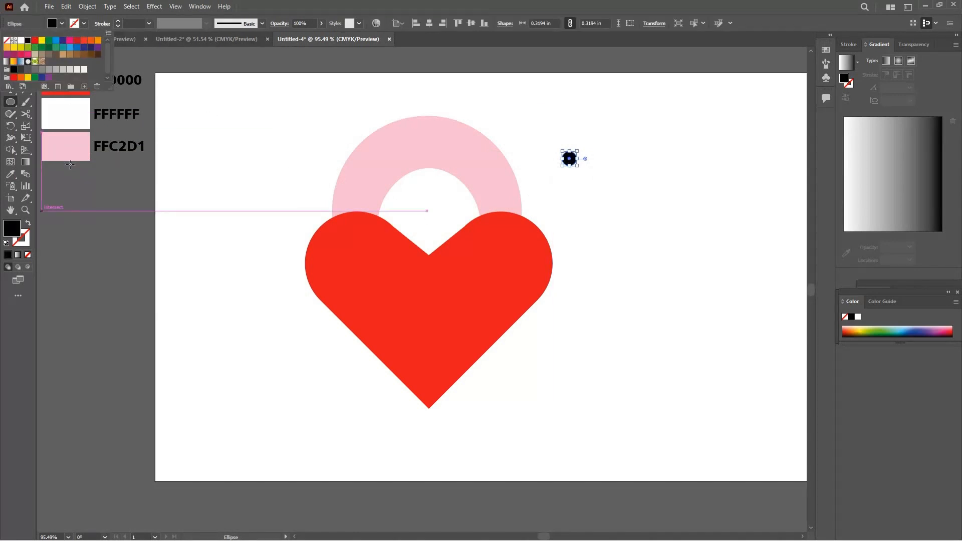
key(v)
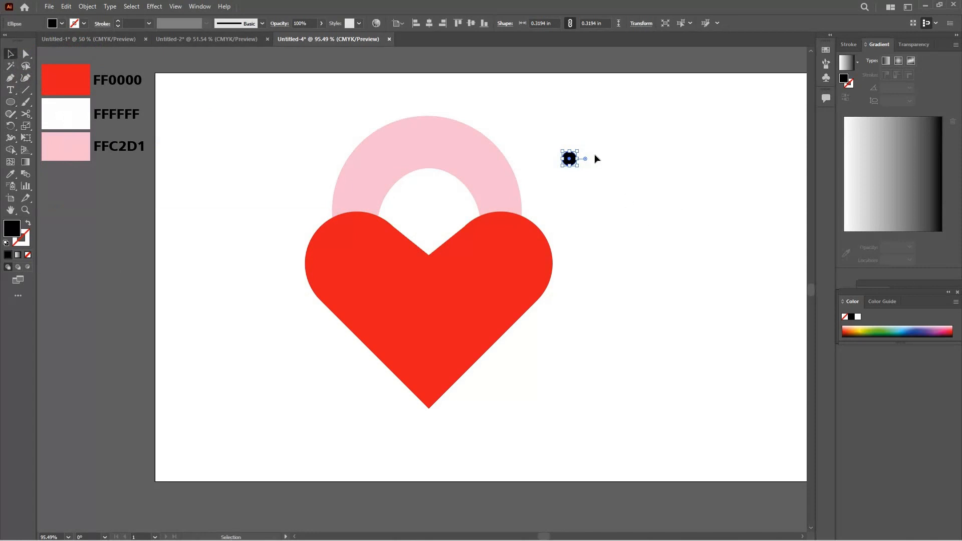
click(596, 159)
Step: Move the small black circle onto the pink head as the left eye and duplicate it alongside as the right eye
drag(569, 158, 408, 160)
drag(408, 160, 443, 161)
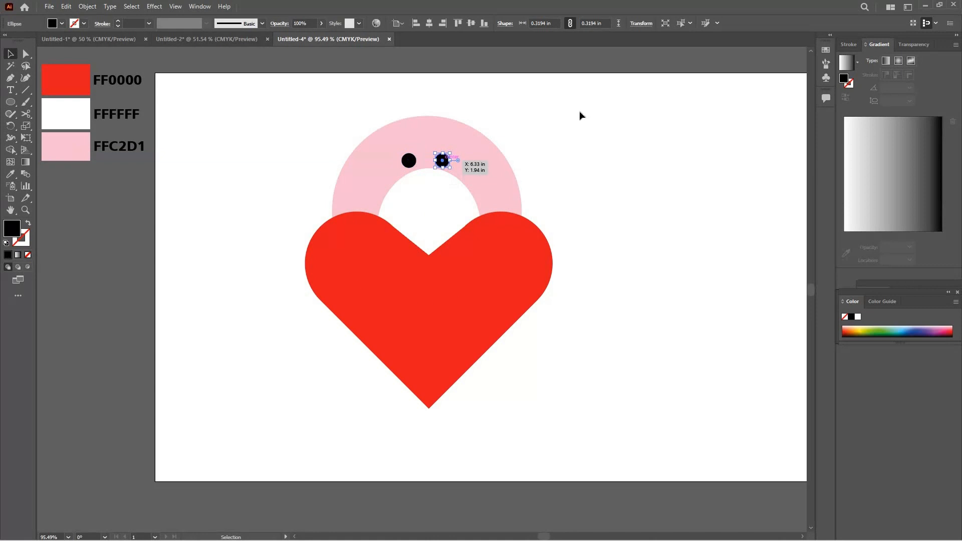
click(465, 157)
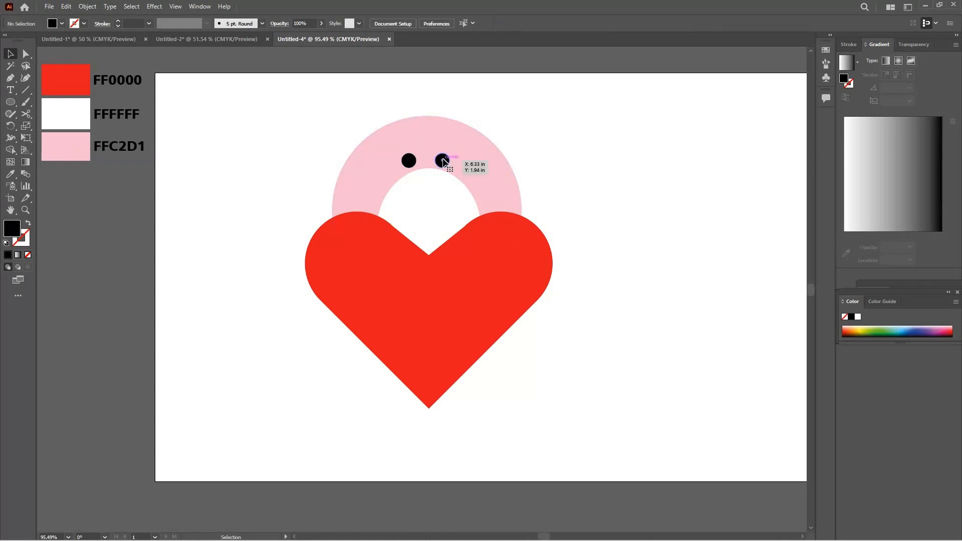
click(442, 161)
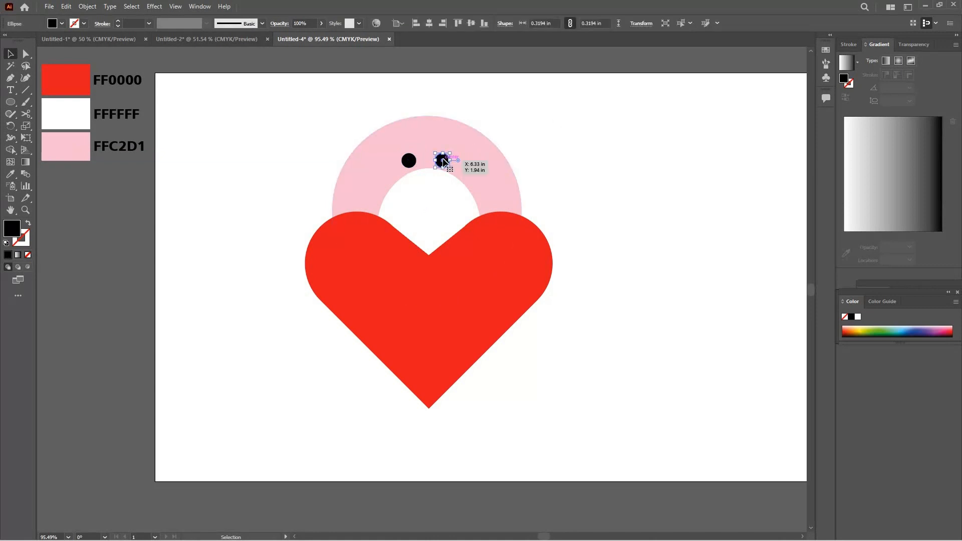
Step: Nudge the white oval slightly down, away from the eyes
click(443, 201)
key(Down)
key(Down)
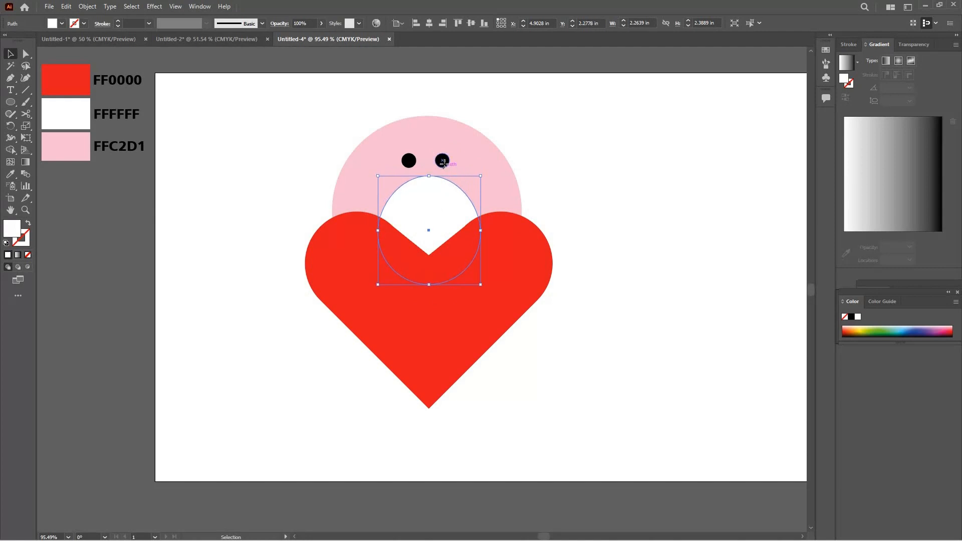
Step: Select both black eyes and nudge them together slightly right and up to centre them on the pink head
click(442, 161)
shift+click(408, 161)
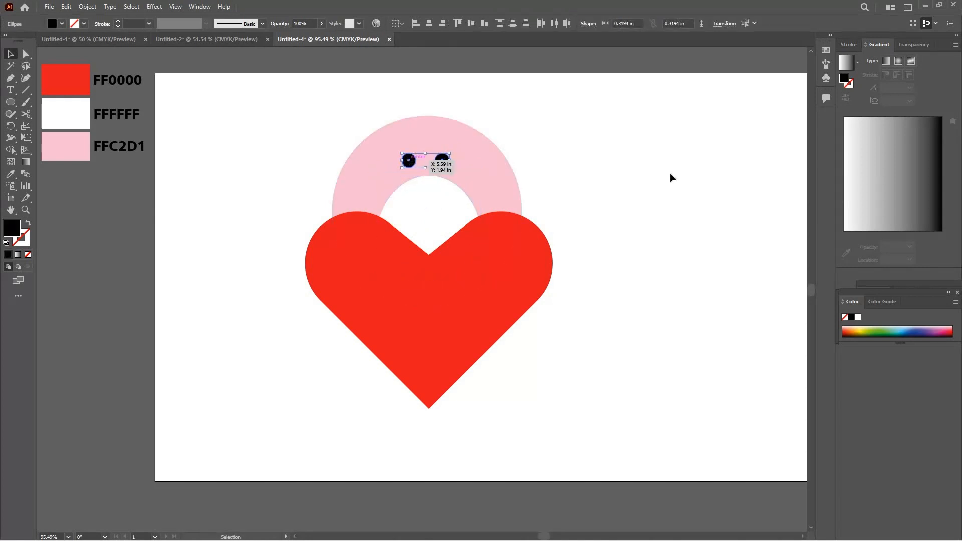
key(Right)
key(Right)
key(Right)
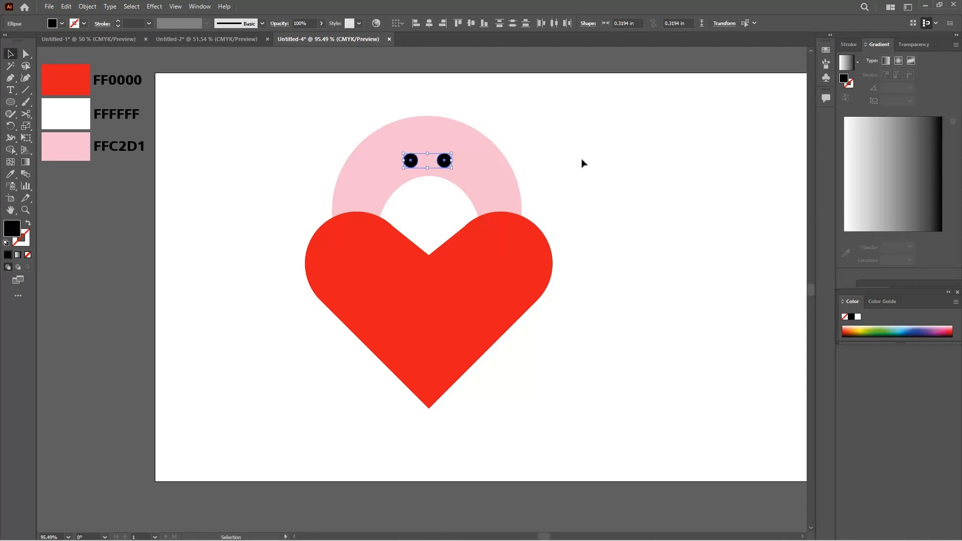
key(Up)
click(660, 112)
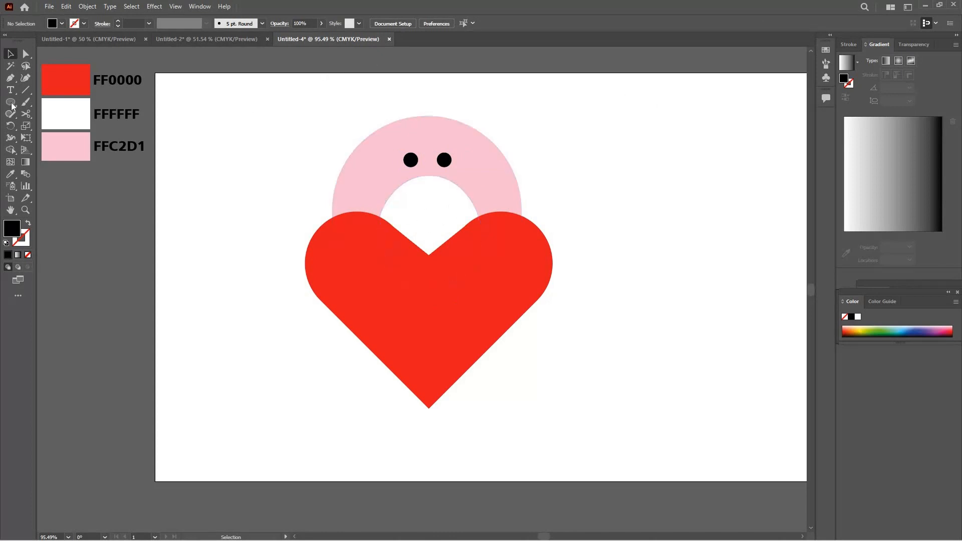
Step: Draw a 1.25 in circle, fill it with the pink FFC2D1 sample, and place it at the head's upper right as an ear
key(l)
drag(643, 208, 651, 214)
click(10, 173)
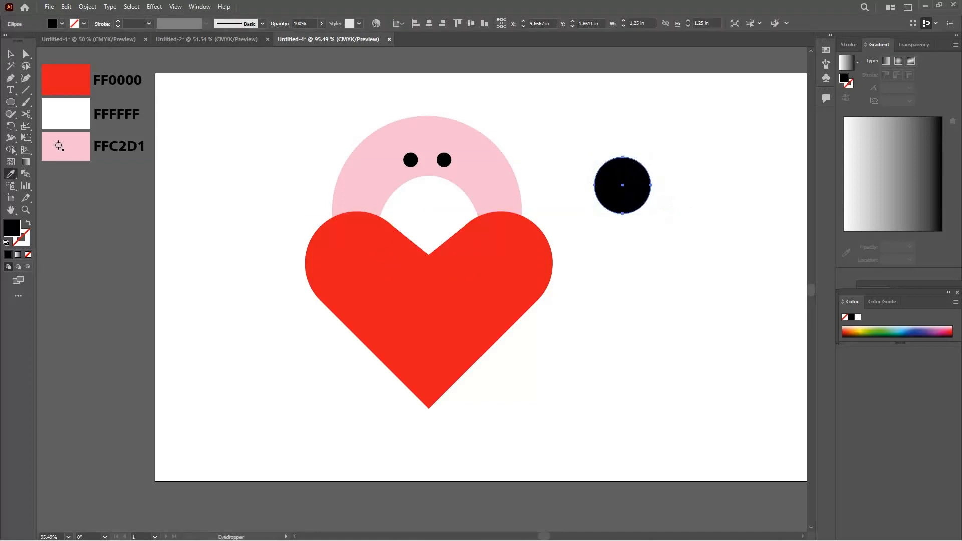
key(v)
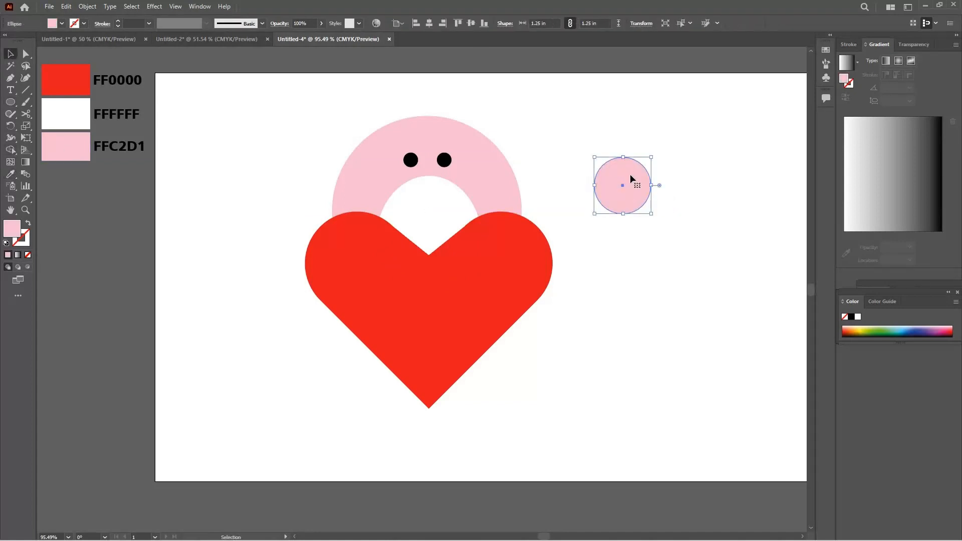
drag(630, 173, 512, 130)
Step: Make a copy of the ear reflected across the vertical axis and move it to the head's upper left
right_click(514, 131)
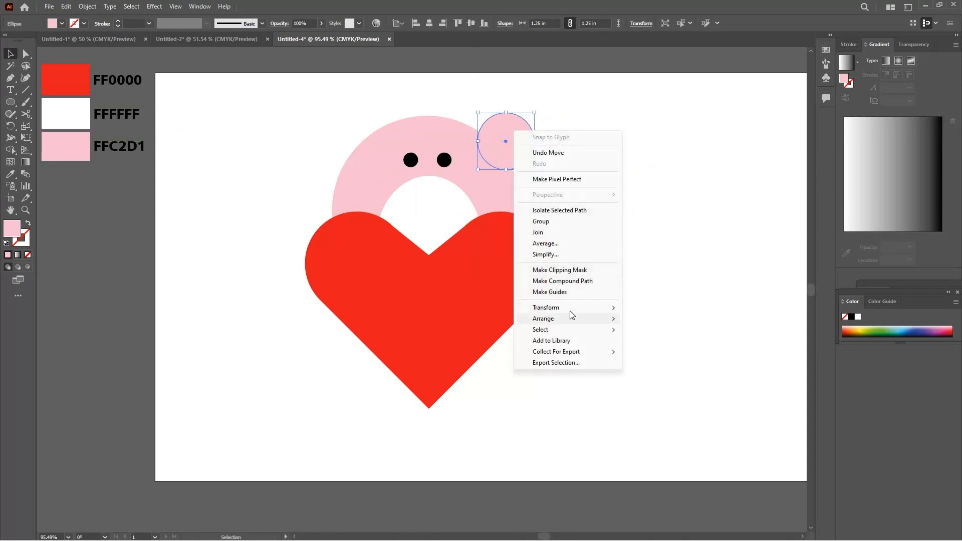
mouse_move(571, 308)
click(649, 345)
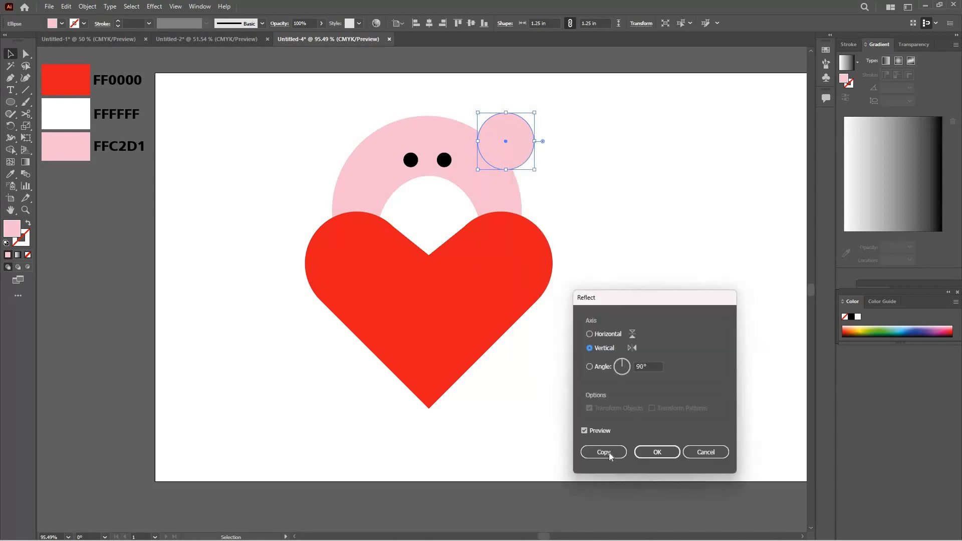
click(608, 452)
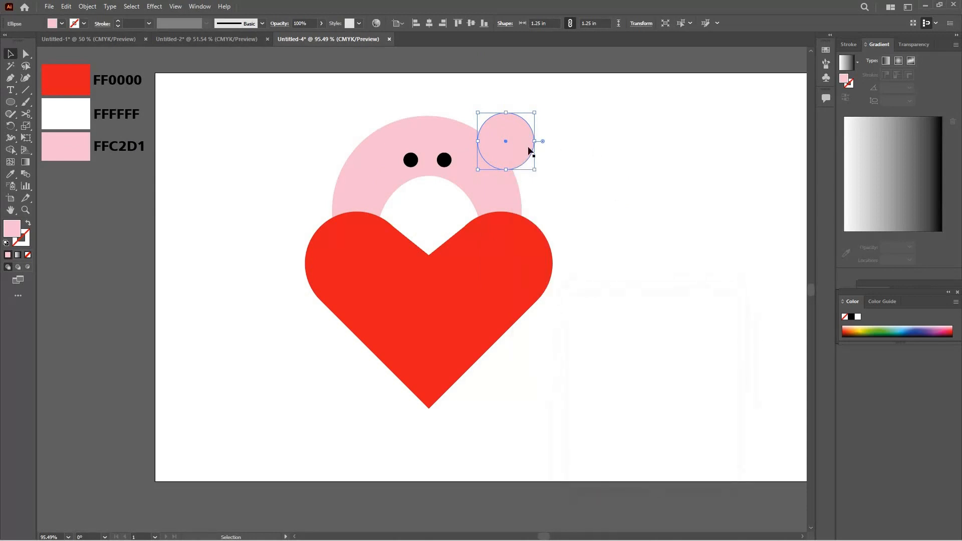
drag(516, 156, 366, 148)
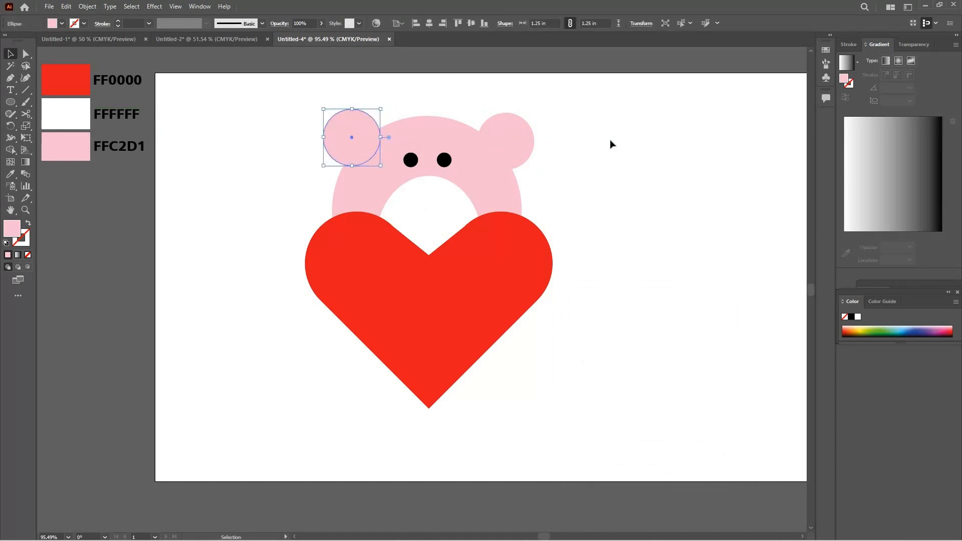
click(610, 144)
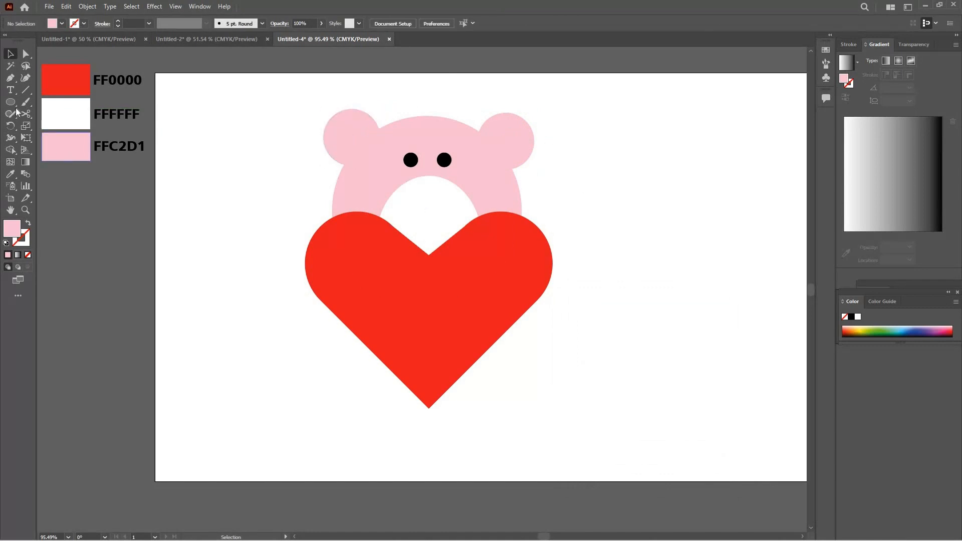
Step: Create a triangle with the Polygon tool, radius 0.6944 in, on the empty area beside the head and fill it with black
drag(16, 107, 40, 139)
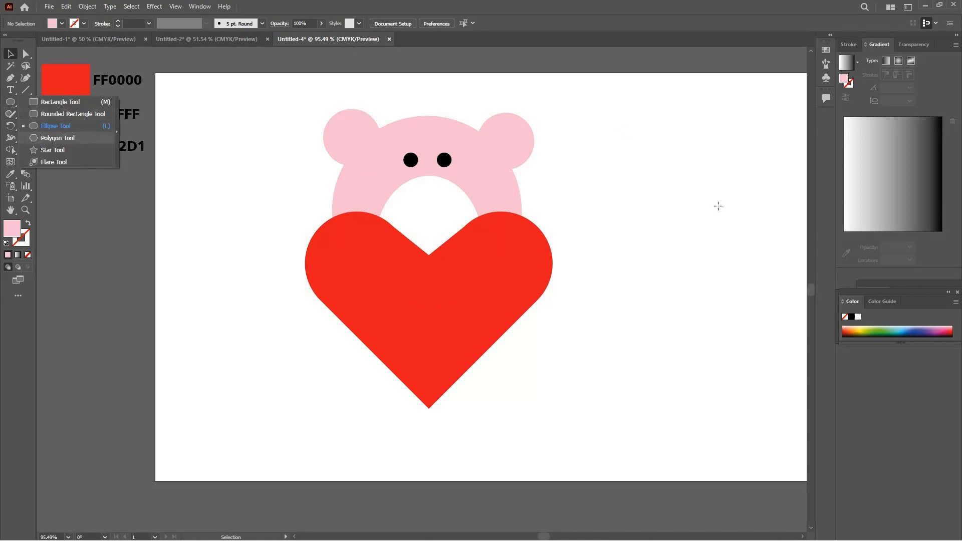
click(675, 203)
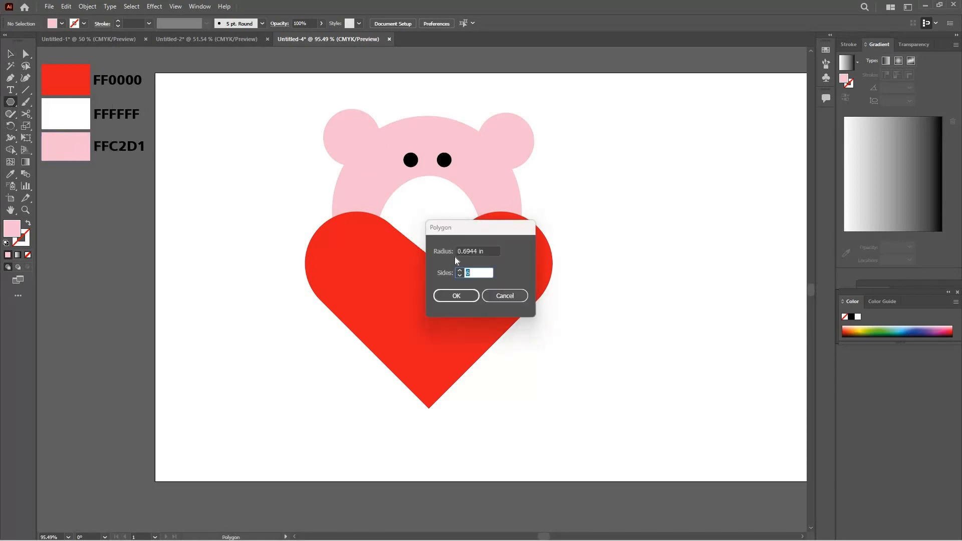
click(456, 295)
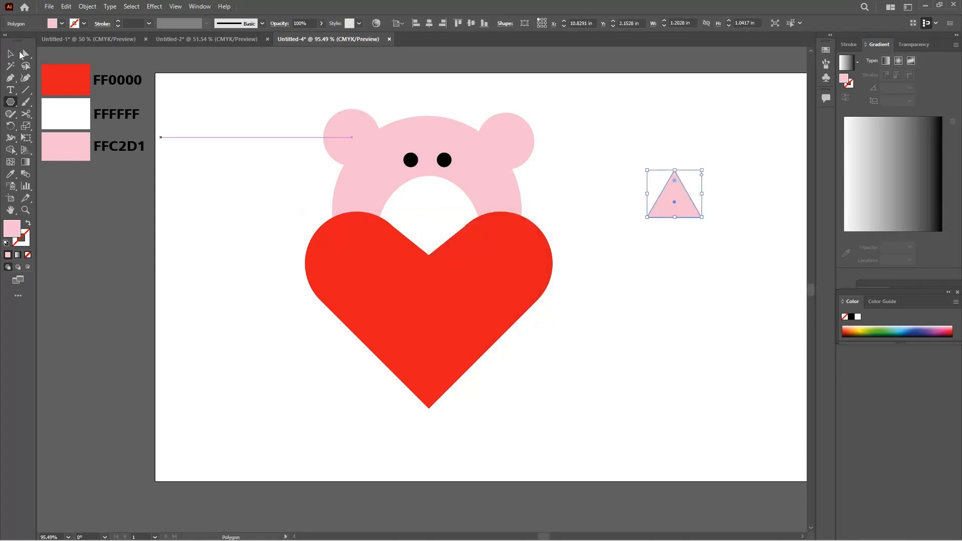
click(25, 55)
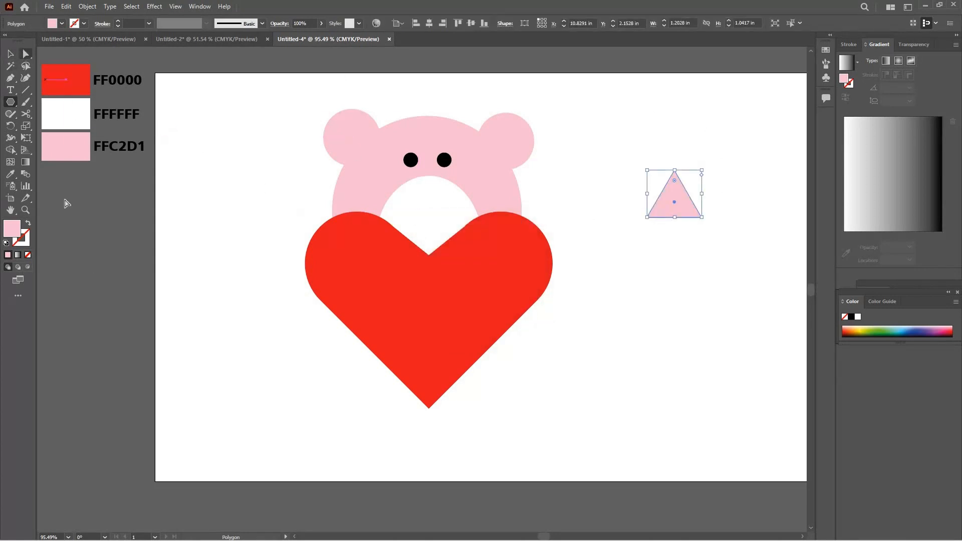
click(61, 23)
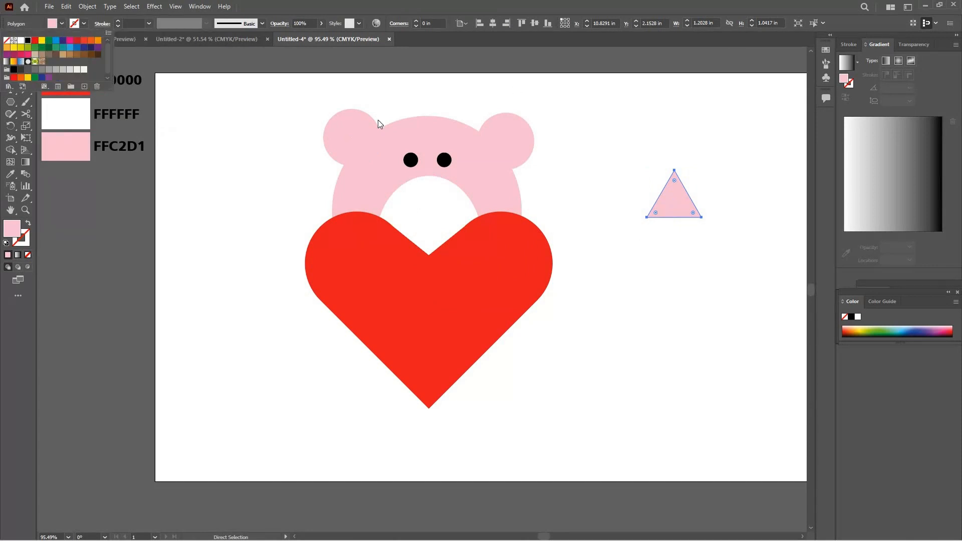
click(28, 40)
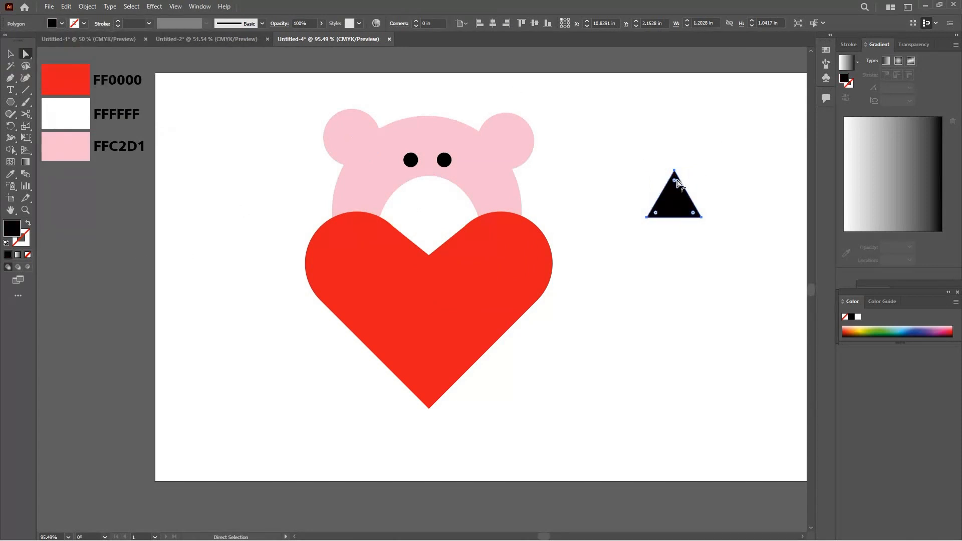
Step: Round the black triangle's corners by about 0.2 in and scale the shape down to about 0.51 in wide
mouse_move(675, 183)
mouse_down()
mouse_move(682, 211)
mouse_move(681, 196)
mouse_up()
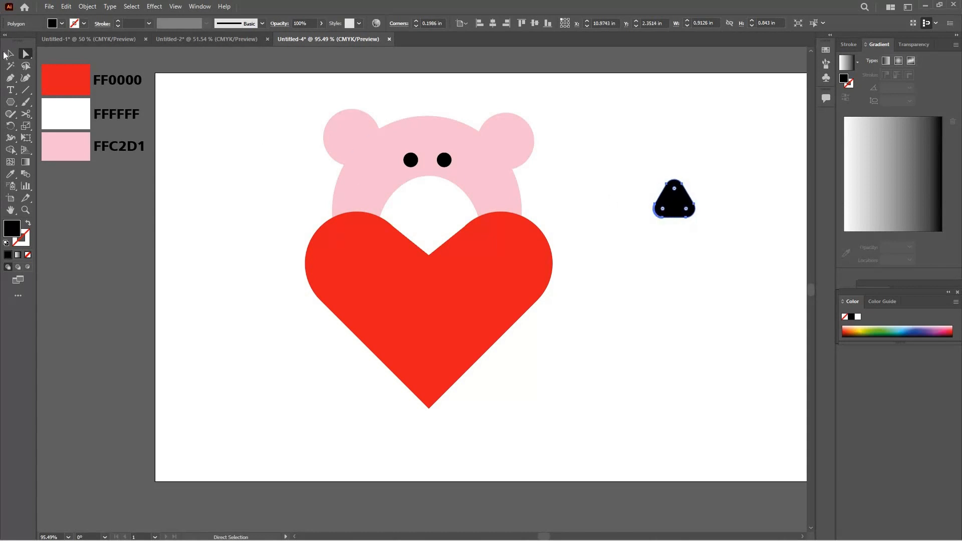
click(9, 54)
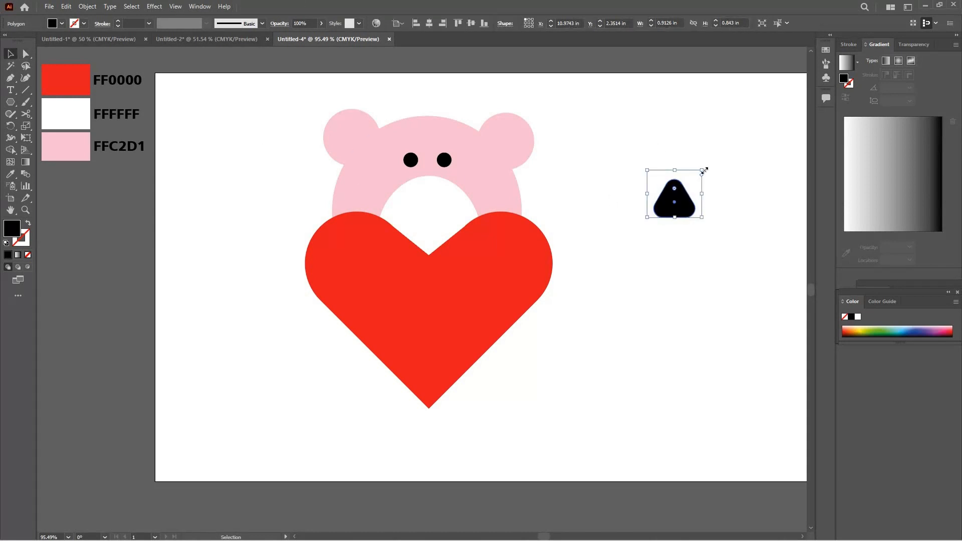
drag(699, 181, 694, 189)
Step: Lower the white oval's top anchor point slightly and move the rounded black triangle onto the oval as the nose
click(449, 204)
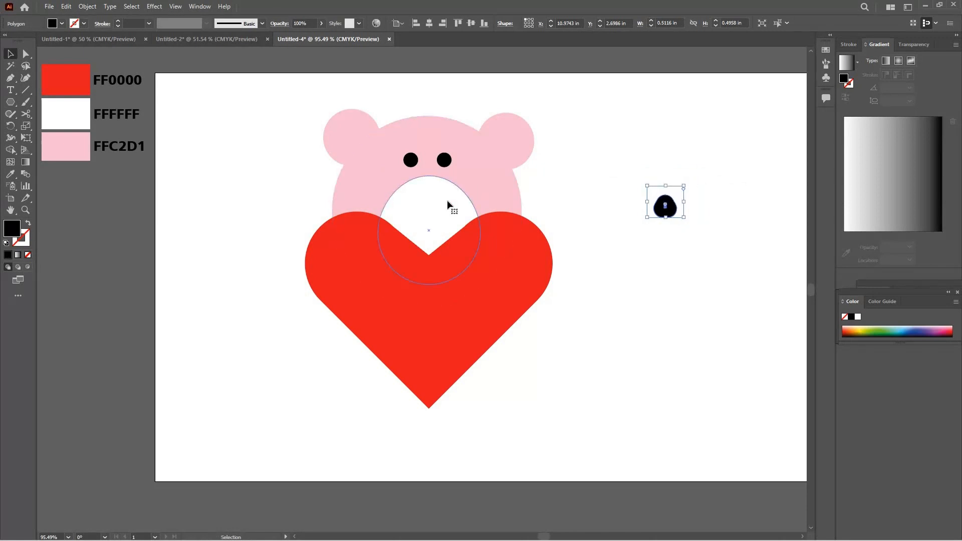
key(a)
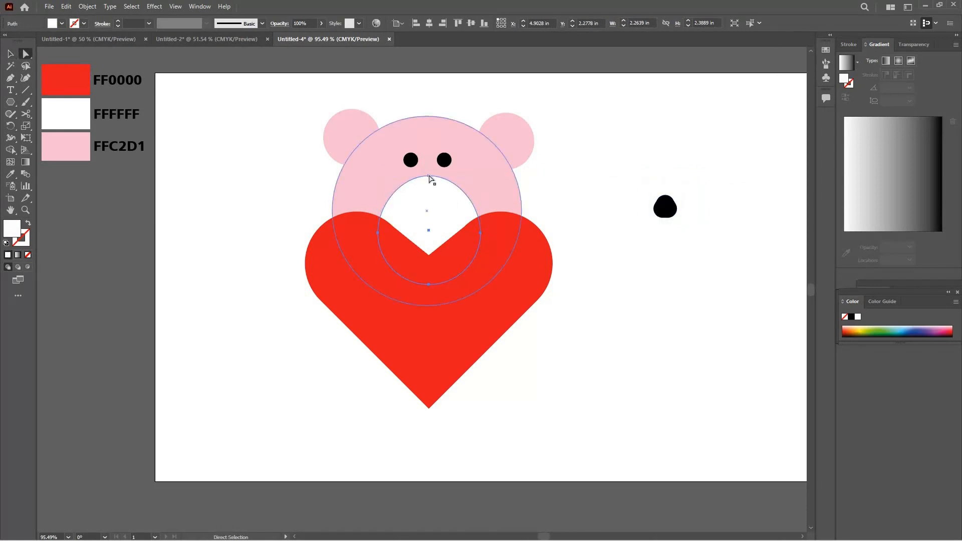
click(429, 176)
drag(430, 178, 430, 179)
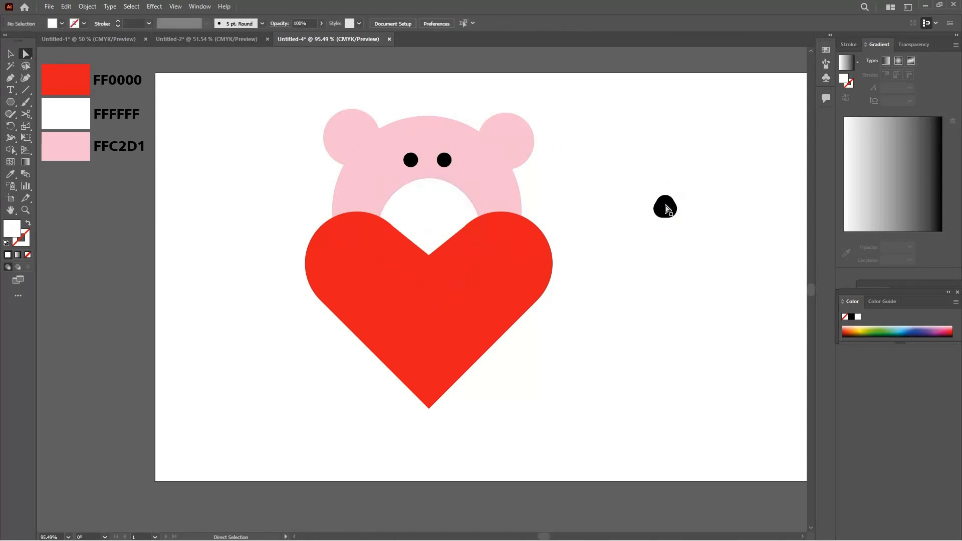
drag(665, 206, 429, 195)
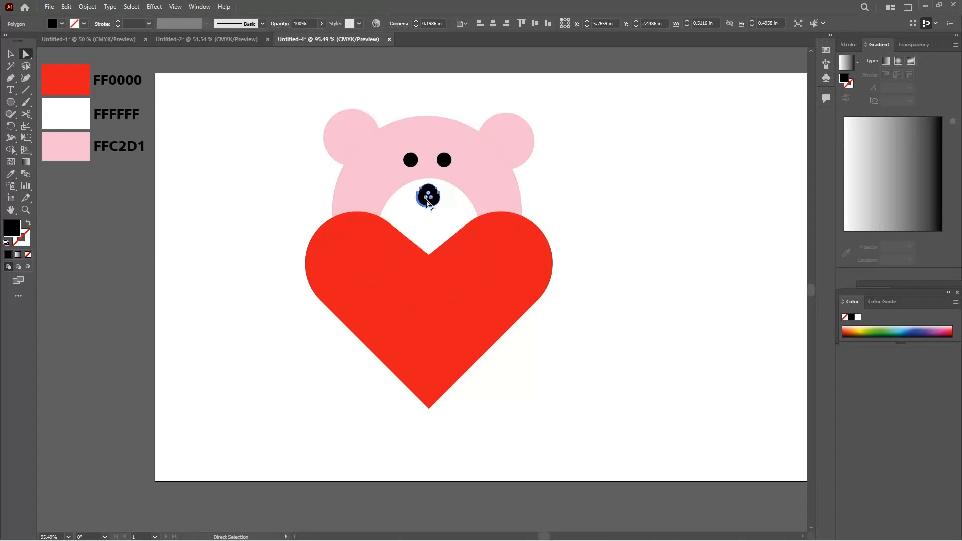
Step: Reduce the corner rounding of the black nose so it has a rounded-triangle shape
drag(426, 198, 426, 200)
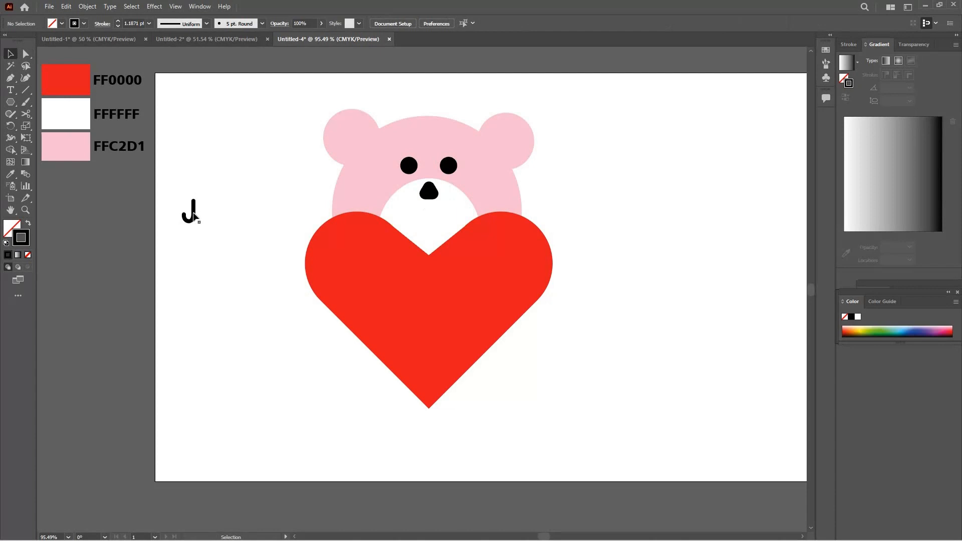
Step: Make a copy of the J-shaped stroke reflected across the vertical axis and shift it sideways until the two stems coincide
drag(194, 216, 206, 243)
right_click(206, 243)
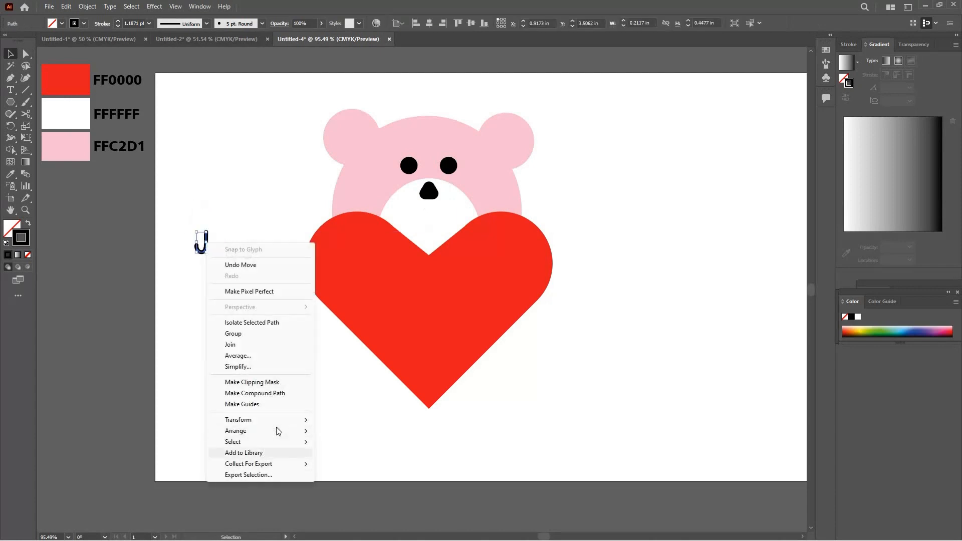
mouse_move(291, 420)
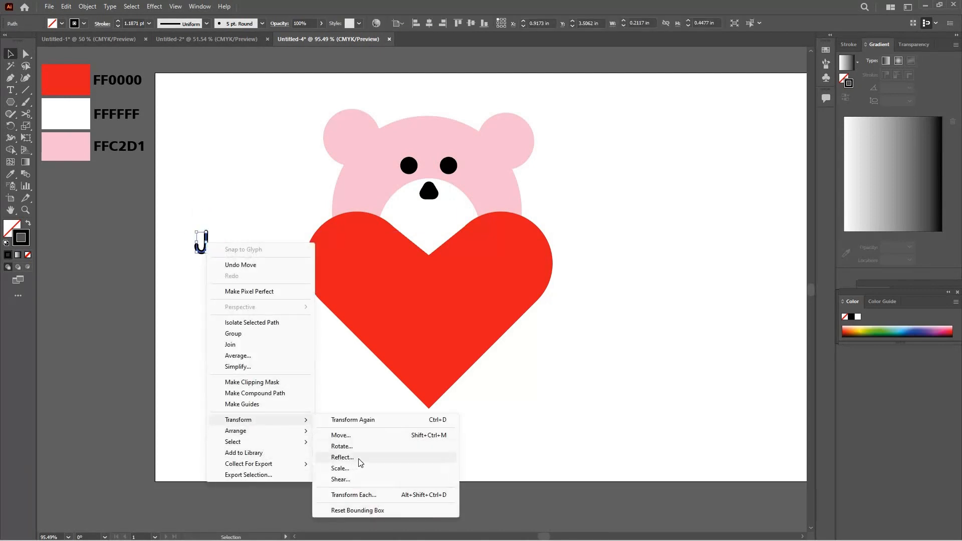
click(358, 457)
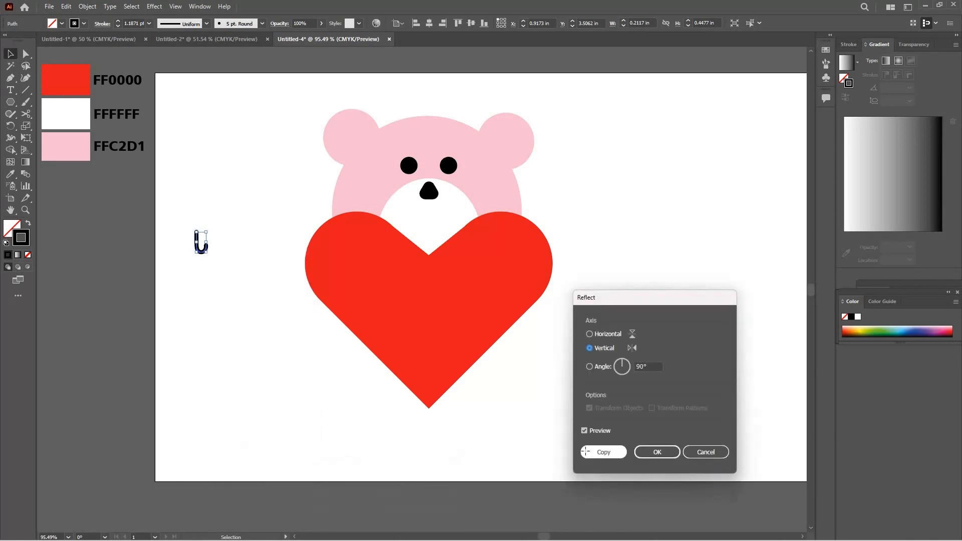
key(alt+c)
key(shift+Right)
key(shift+Right)
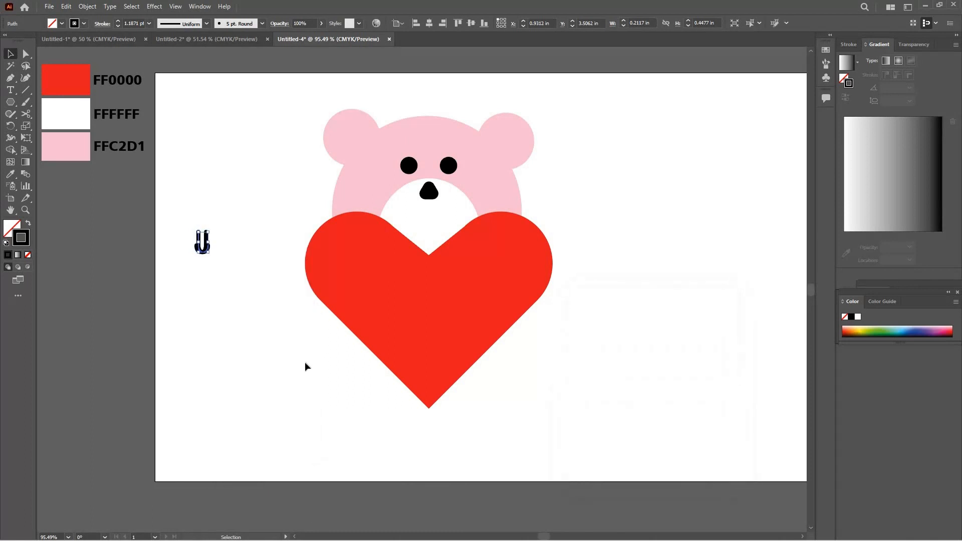
click(172, 208)
click(212, 250)
click(197, 222)
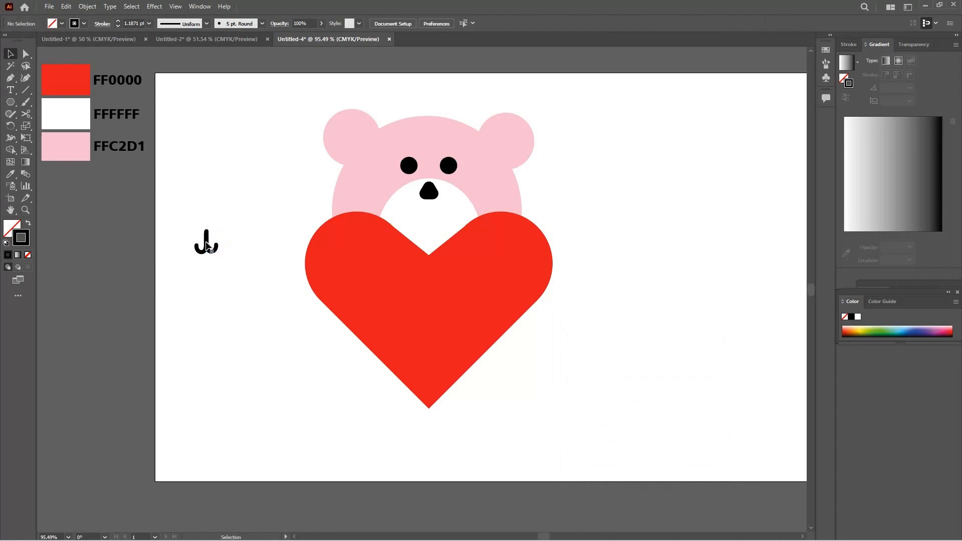
click(208, 242)
key(Down)
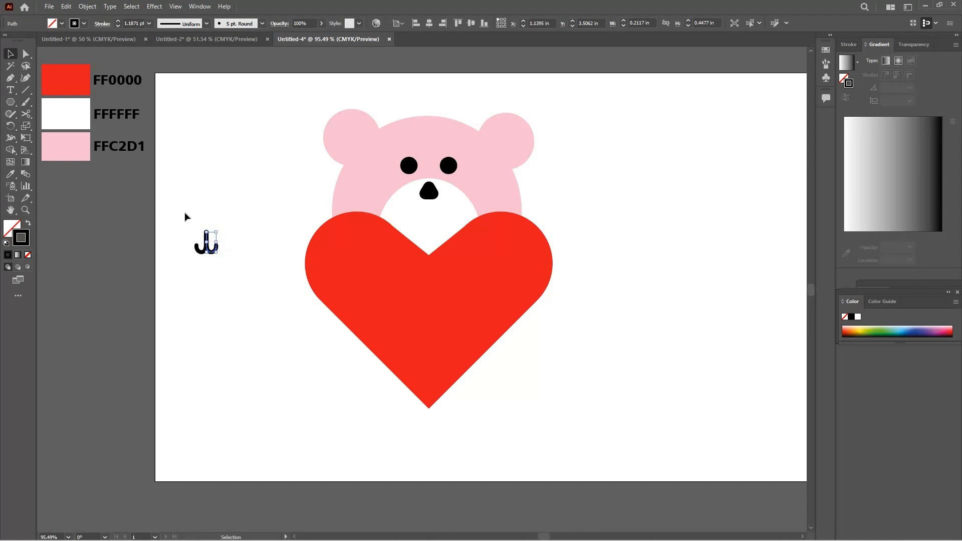
Step: Group the two hook-shaped strokes and place the group directly below the nose as the bear's mouth
drag(185, 212, 264, 290)
key(ctrl+g)
drag(220, 238, 446, 195)
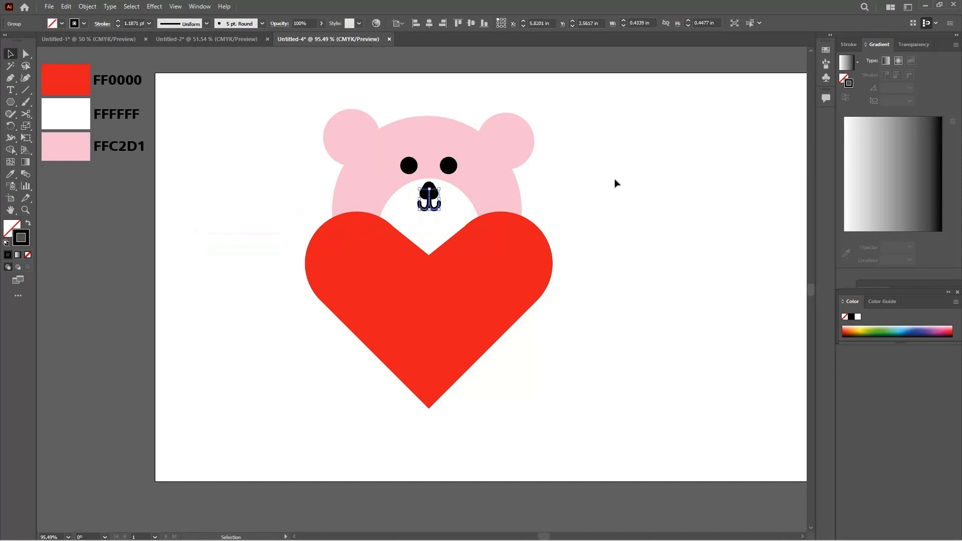
click(615, 179)
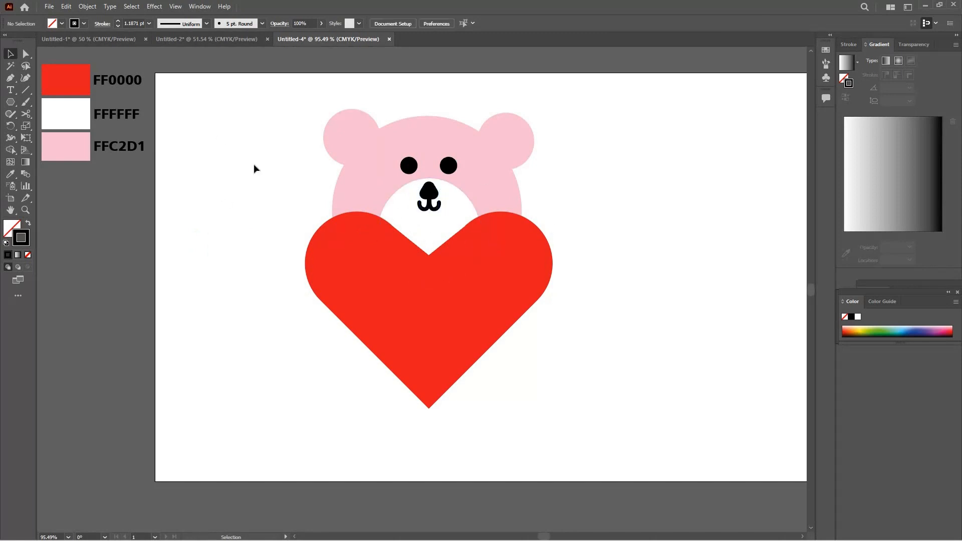
Step: Draw an ellipse about 1.32 by 0.93 in beside the heart and fill it with the FFC2D1 swatch's pink
click(17, 107)
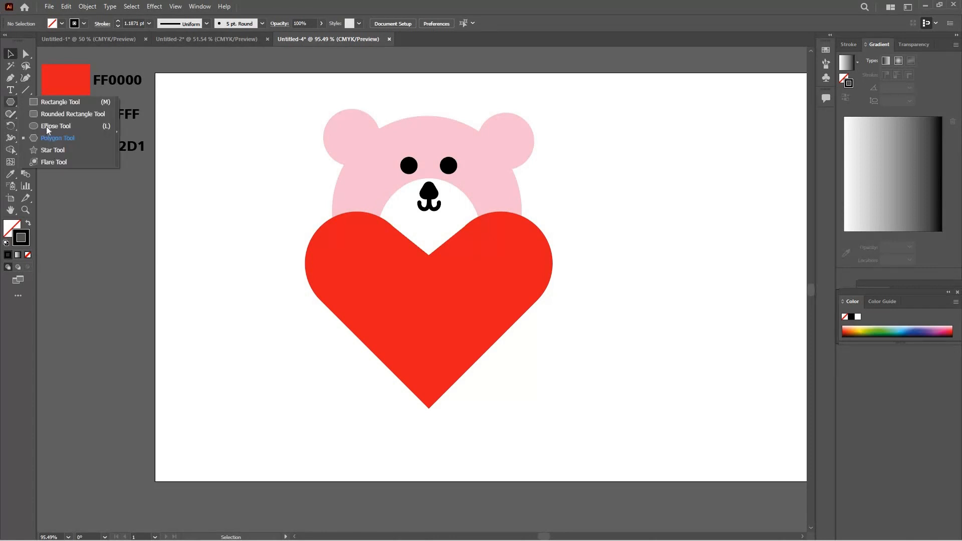
key(l)
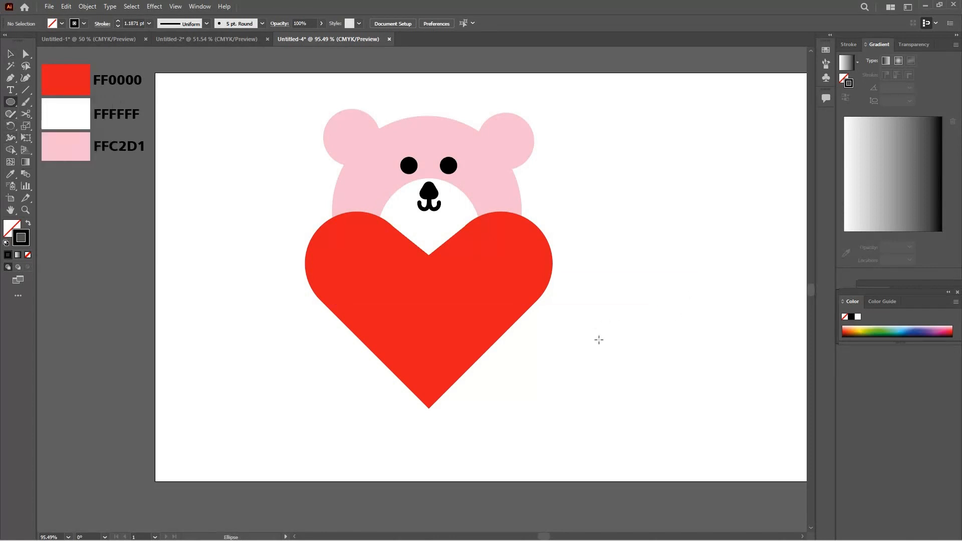
drag(583, 320, 644, 362)
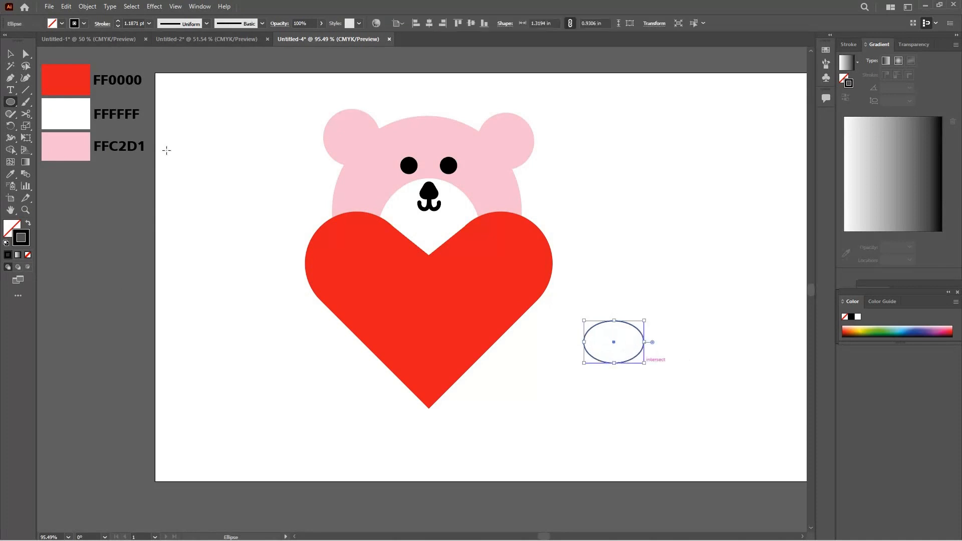
click(11, 175)
click(64, 150)
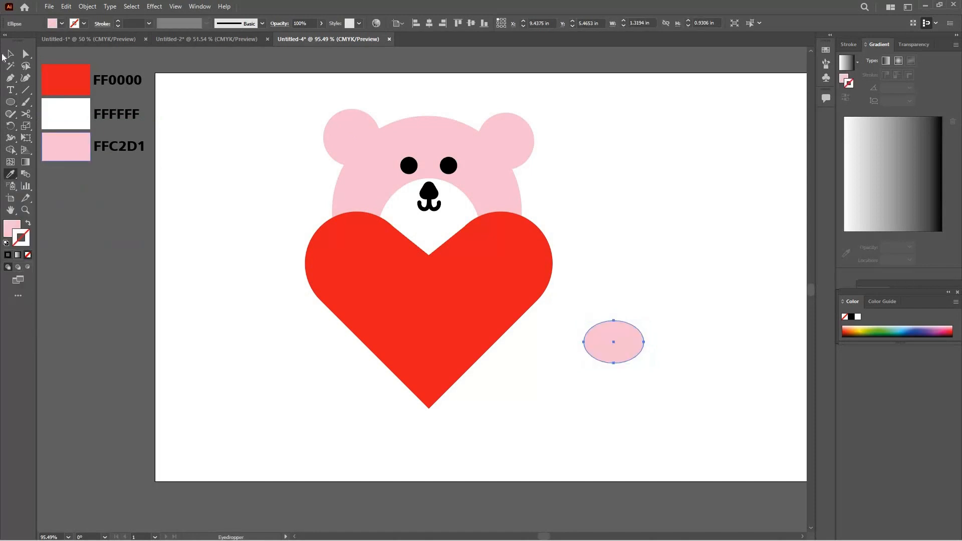
click(10, 54)
click(603, 202)
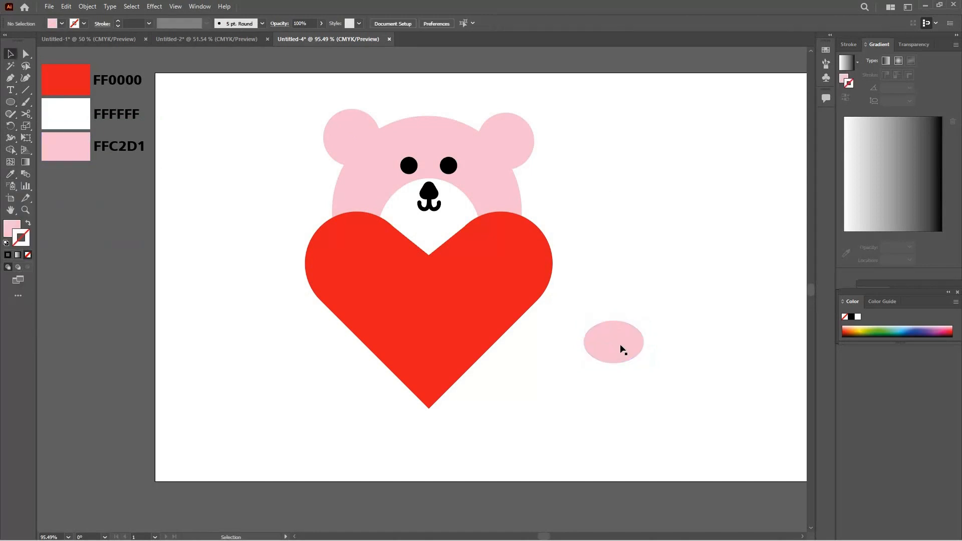
Step: Move the pink ellipse onto the heart's lower right edge as a foot and duplicate it onto the lower left edge
drag(622, 349, 471, 364)
drag(470, 364, 381, 367)
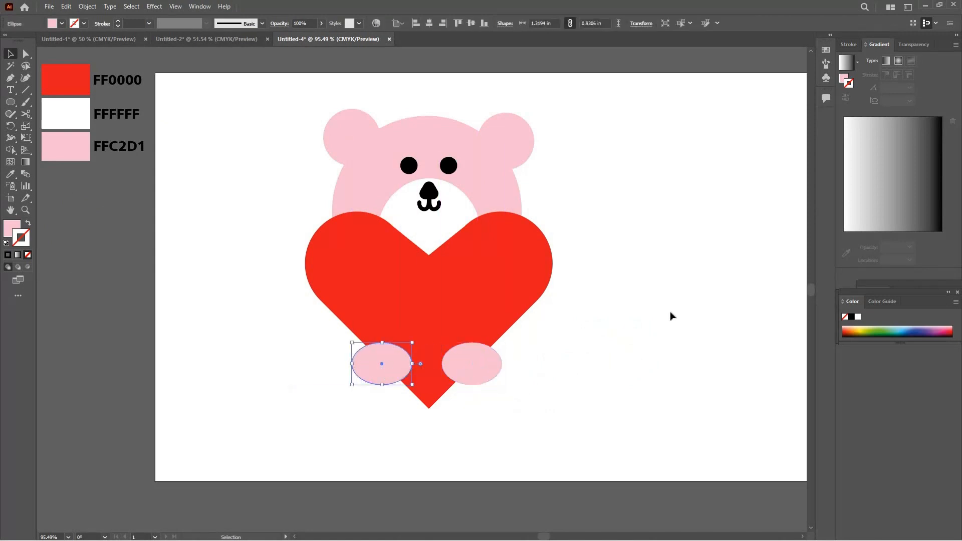
click(78, 260)
Step: Draw an upright pink ellipse about 1.35 by 1.71 in, tilt it clockwise and place it on the heart's upper right as an arm
click(11, 102)
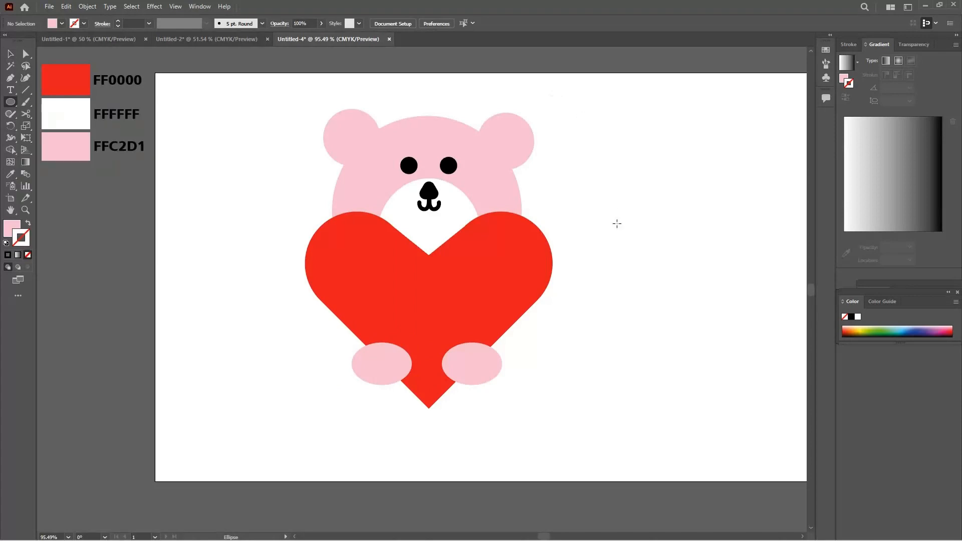
mouse_move(614, 217)
mouse_down()
mouse_move(638, 273)
mouse_move(676, 294)
mouse_up()
key(v)
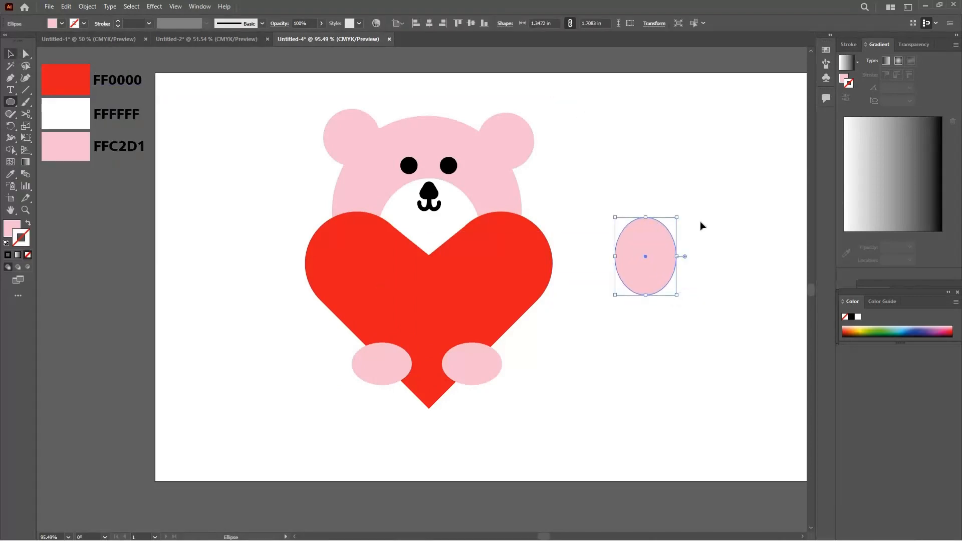
drag(679, 213, 539, 233)
click(607, 206)
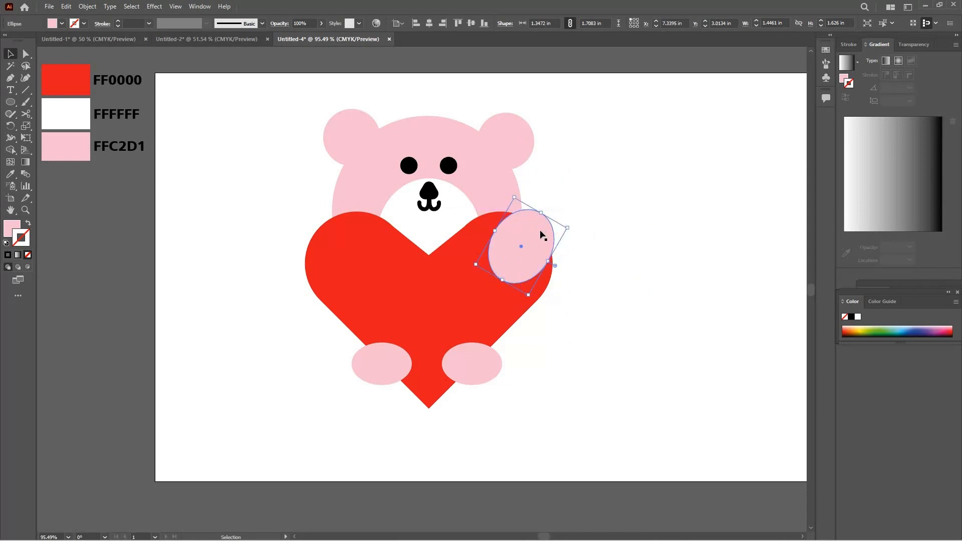
Step: Make a copy of the arm ellipse reflected across the vertical axis and move it horizontally to the heart's upper left
right_click(539, 231)
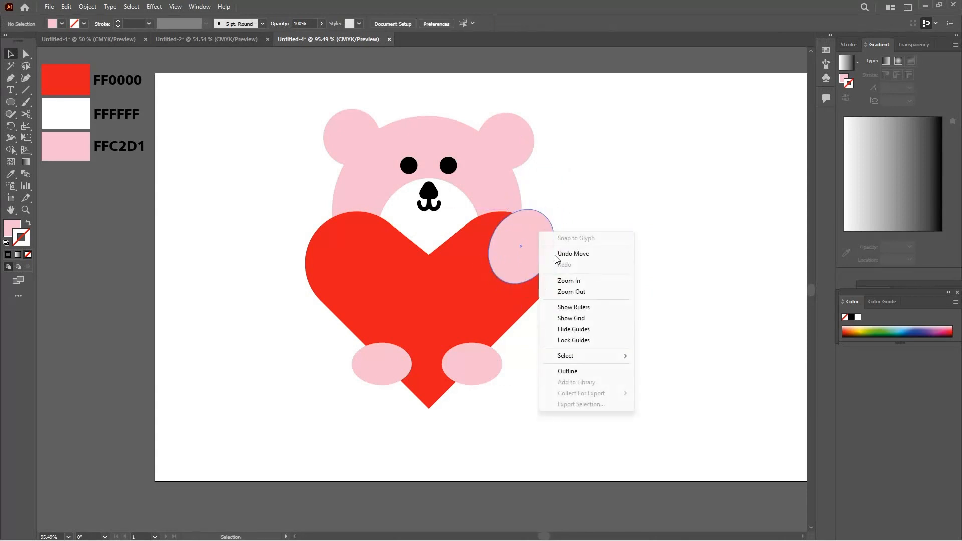
right_click(525, 244)
mouse_move(580, 422)
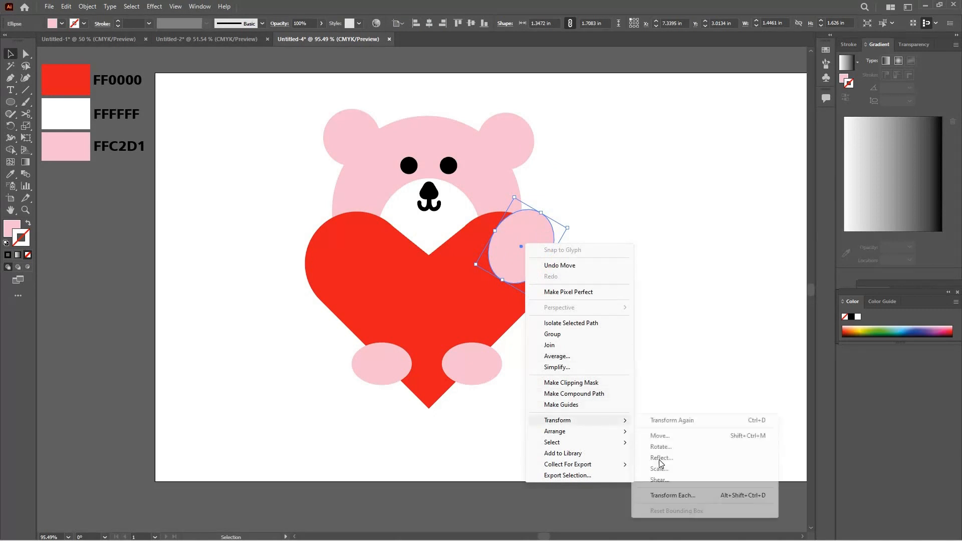
click(657, 457)
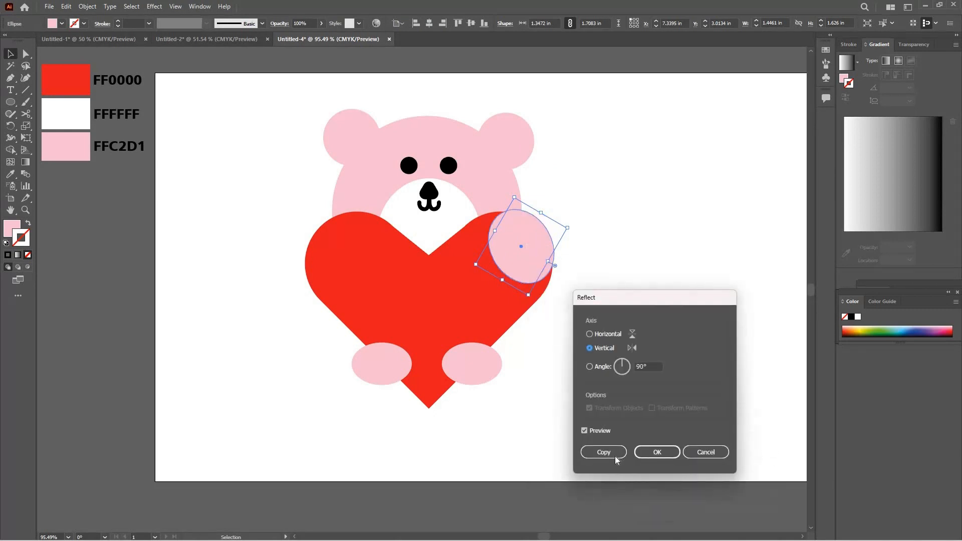
click(615, 456)
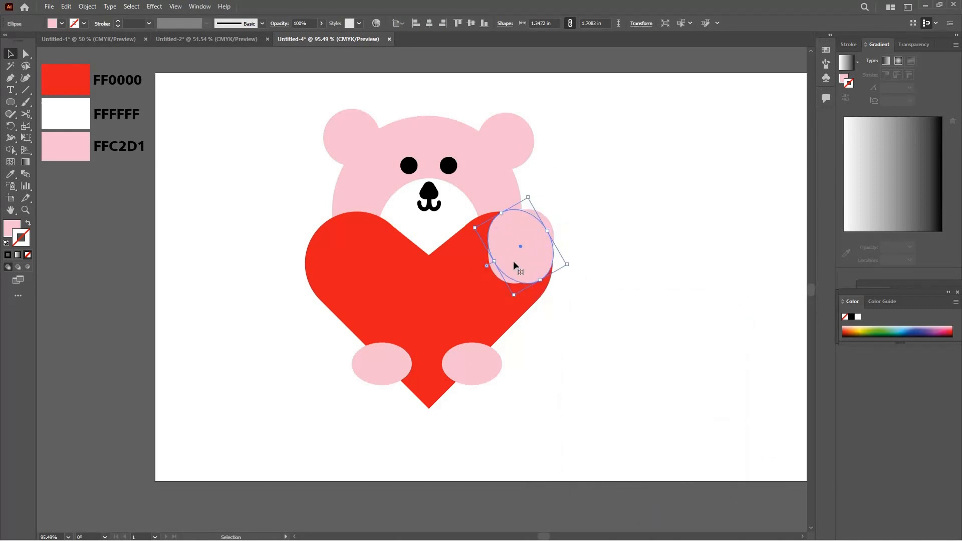
key(shift+Left)
key(shift+Left)
key(shift+Left)
key(shift+Left)
key(shift+Left)
key(shift+Left)
key(shift+Left)
key(shift+Left)
key(shift+Left)
key(shift+Left)
key(shift+Left)
key(shift+Left)
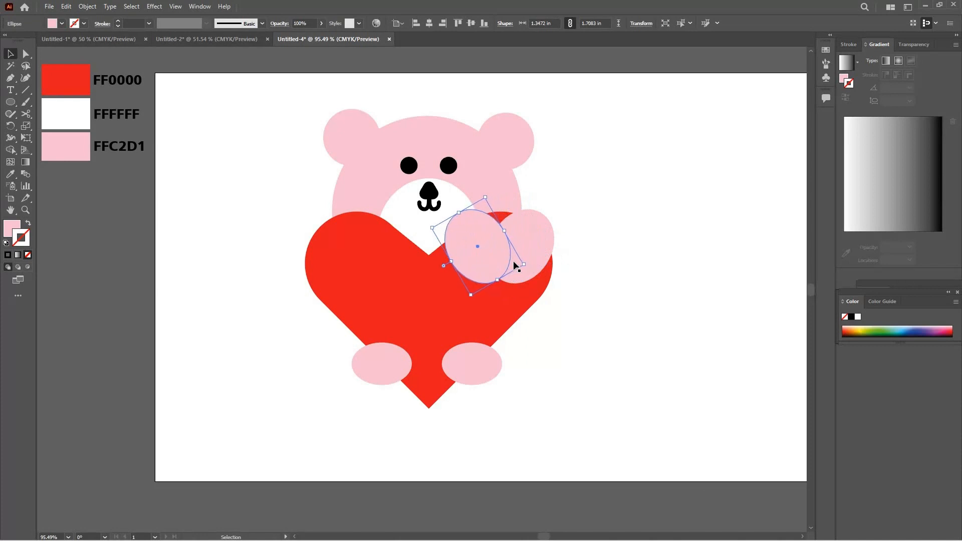
key(shift+Left)
key(shift+Left)
key(shift+Left)
key(shift+Left)
key(shift+Left)
key(shift+Left)
key(shift+Left)
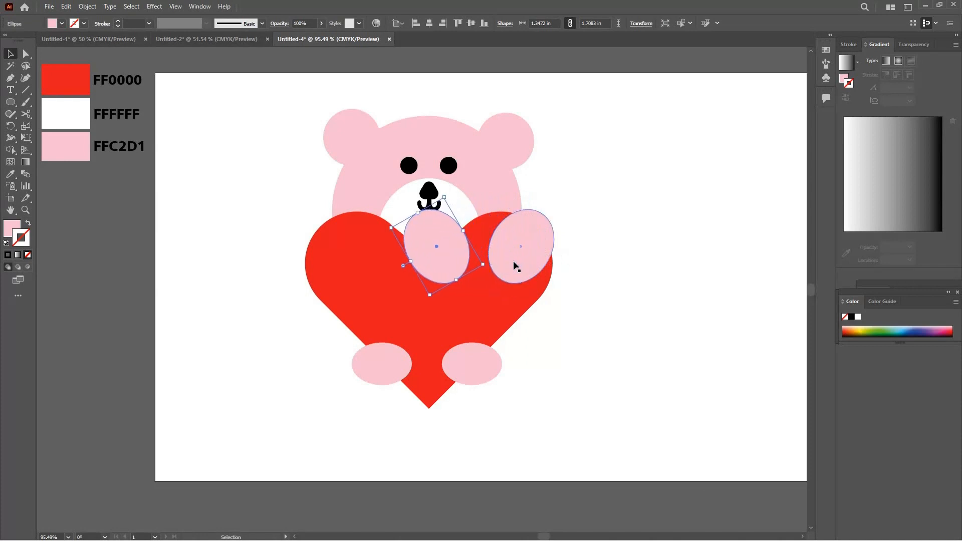
key(shift+Left)
key(shift+Left)
key(shift+Left)
key(shift+Left)
key(shift+Left)
key(shift+Left)
key(shift+Left)
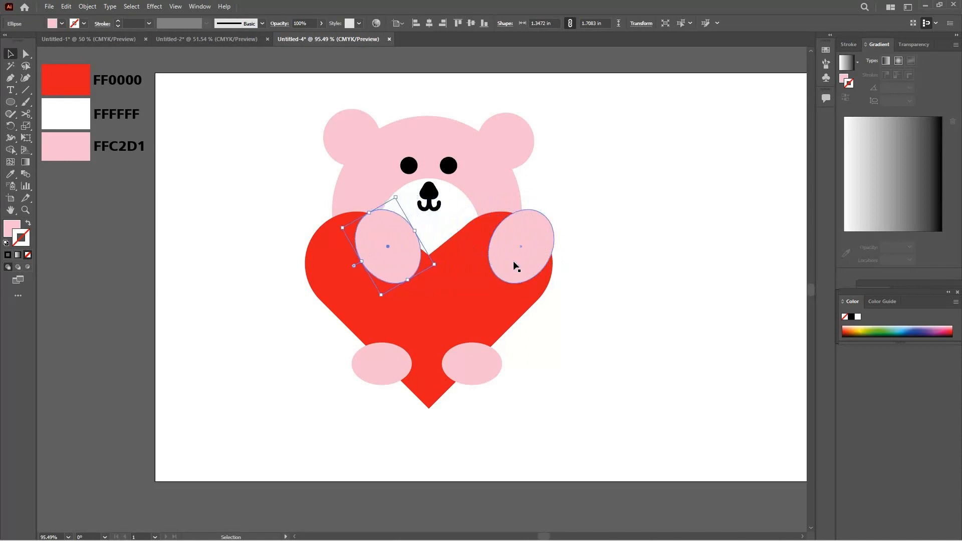
key(shift+Left)
key(shift+Left)
key(shift+Left)
key(shift+Left)
key(shift+Left)
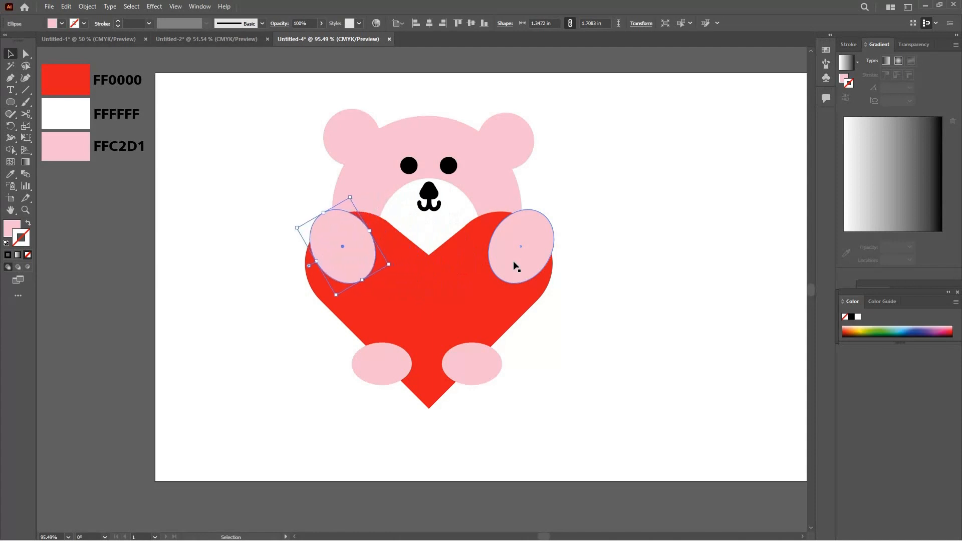
click(602, 176)
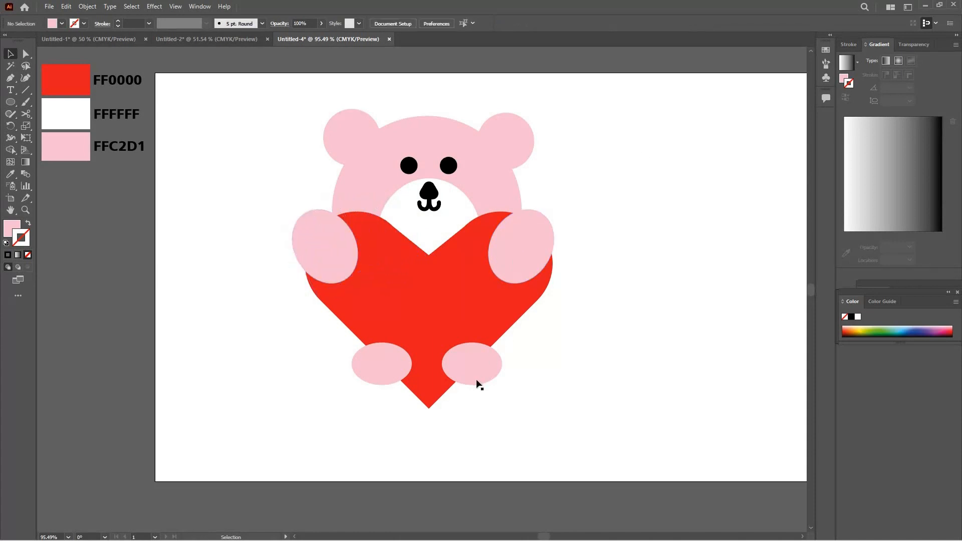
Step: Enlarge the right foot ellipse and replace the left foot with a copy of it on the heart's lower left
click(477, 374)
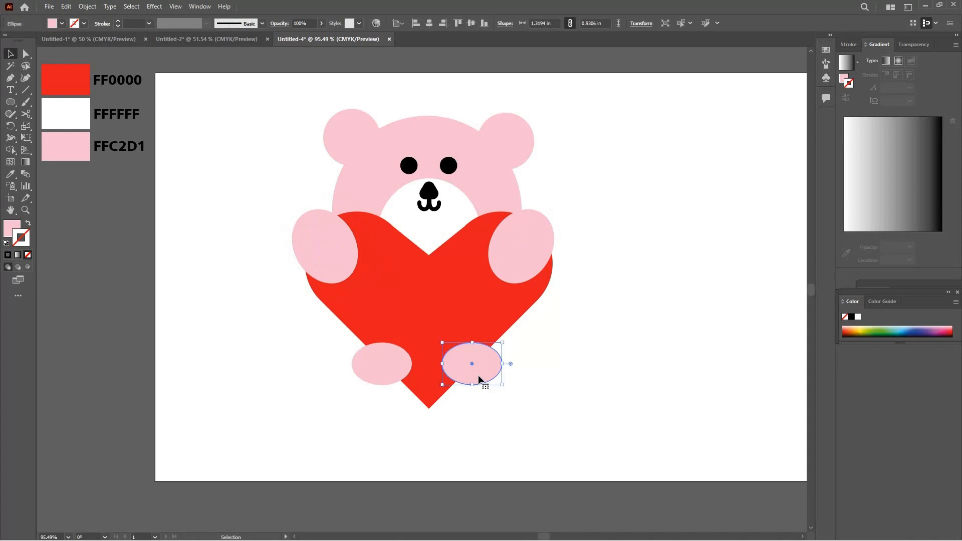
click(398, 362)
key(Delete)
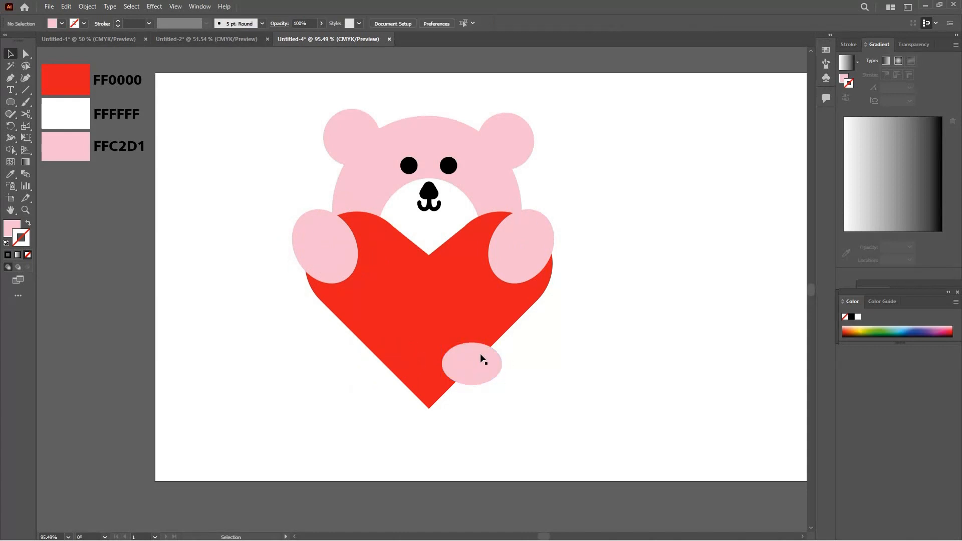
click(482, 359)
drag(504, 343, 407, 359)
key(ctrl+shift+a)
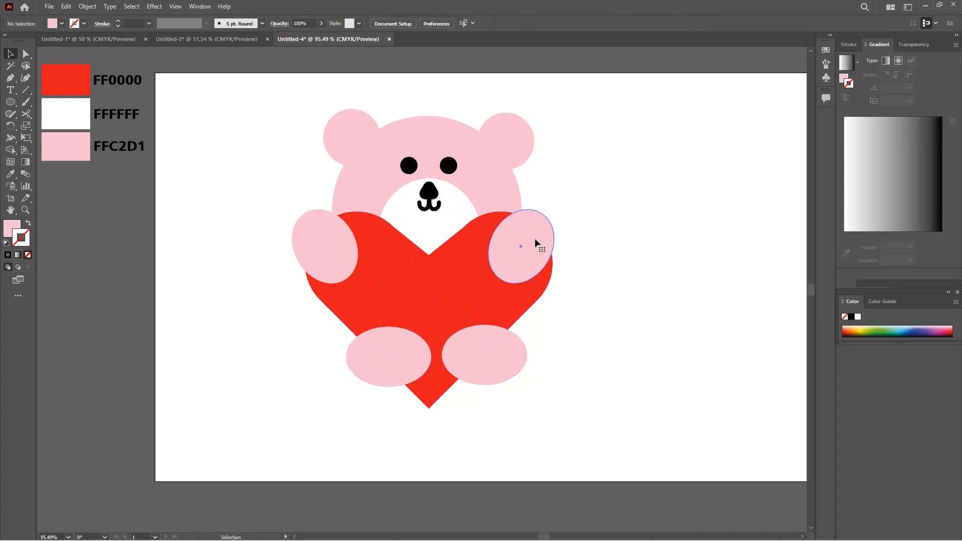
click(535, 241)
key(ctrl+shift+a)
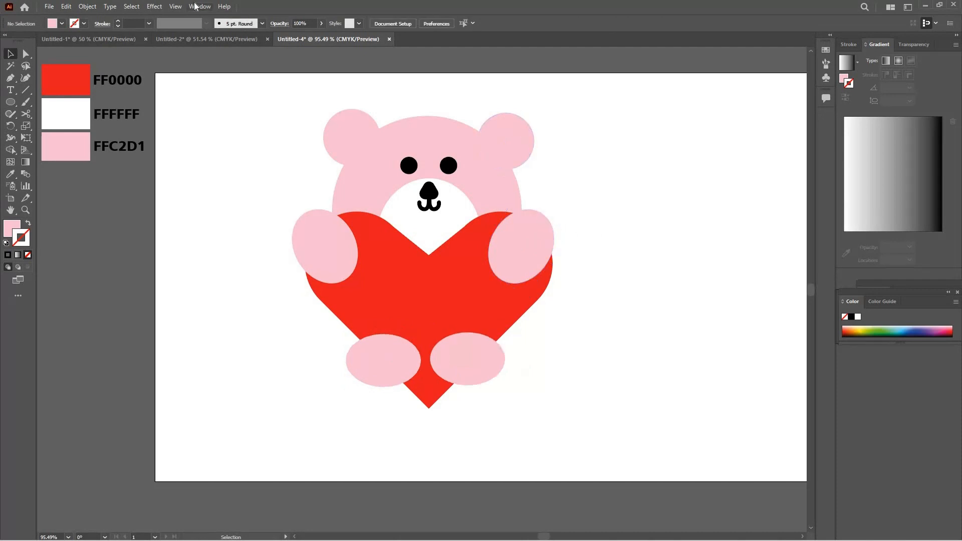
Step: Apply the 3D Inflate effect to the grouped heart, arms and feet with the volume set to 75%
click(199, 6)
click(250, 113)
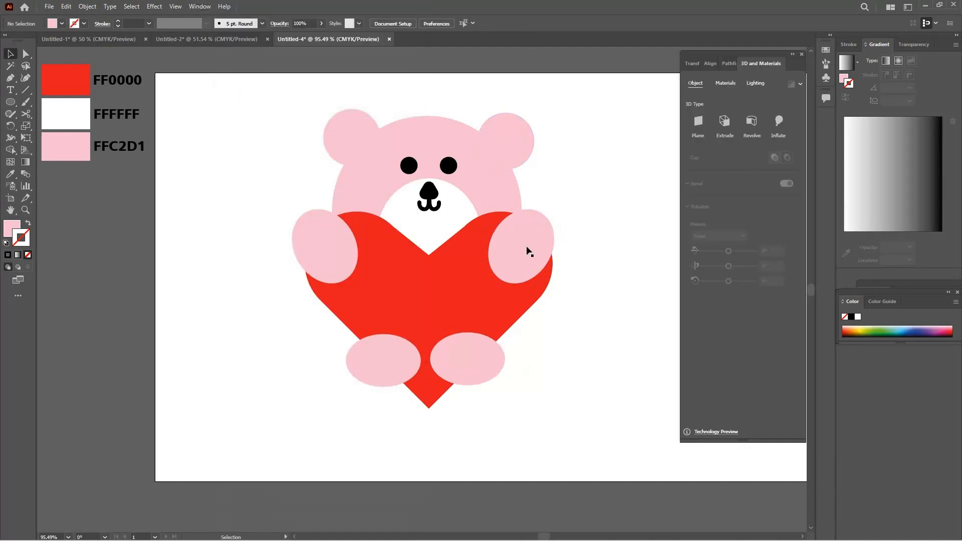
click(779, 121)
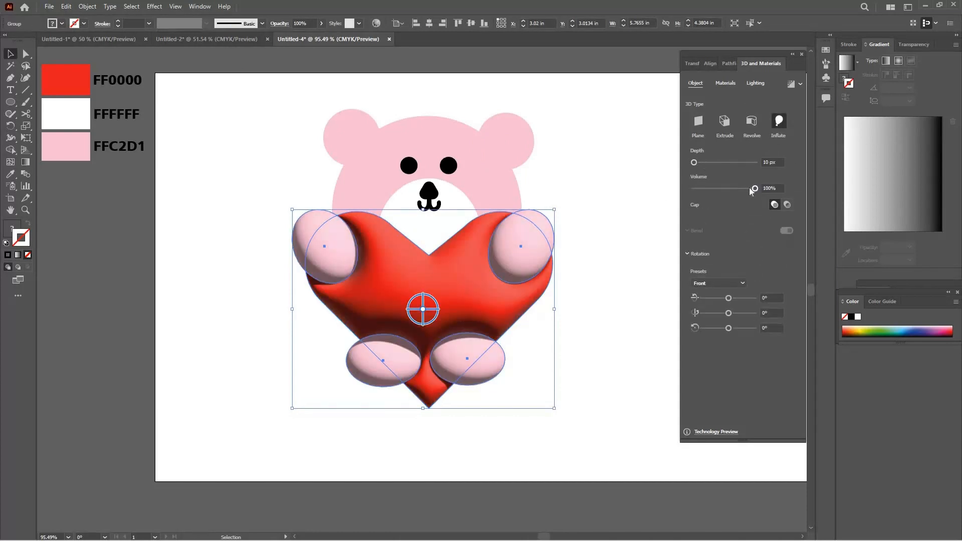
drag(746, 188, 740, 191)
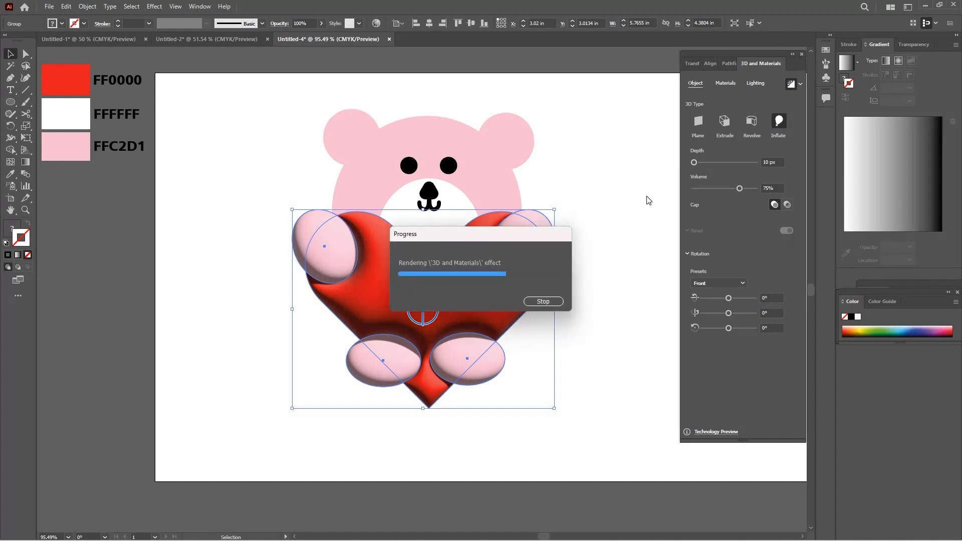
Step: Set the material roughness of the inflated heart, arms and feet group to 0.2
click(730, 84)
click(774, 316)
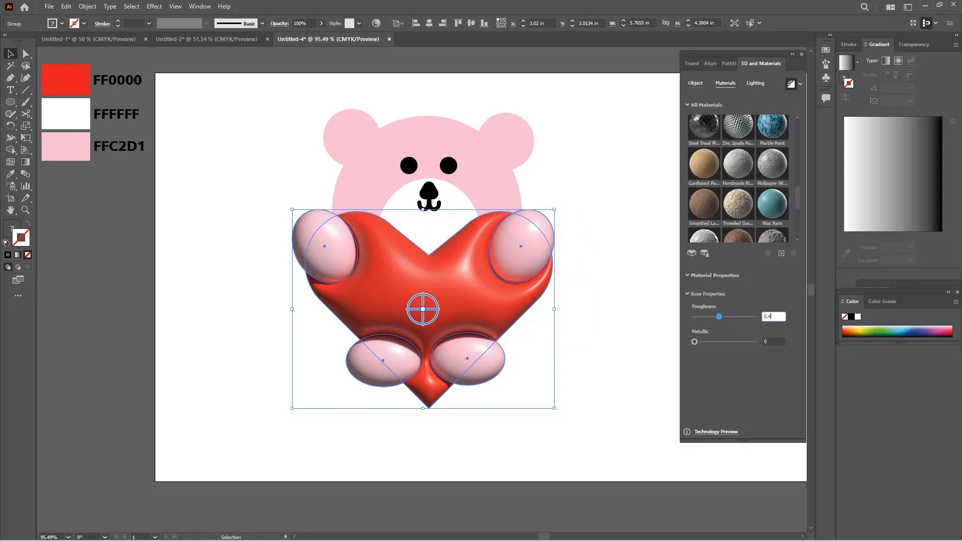
key(BackSpace)
text(2)
key(Return)
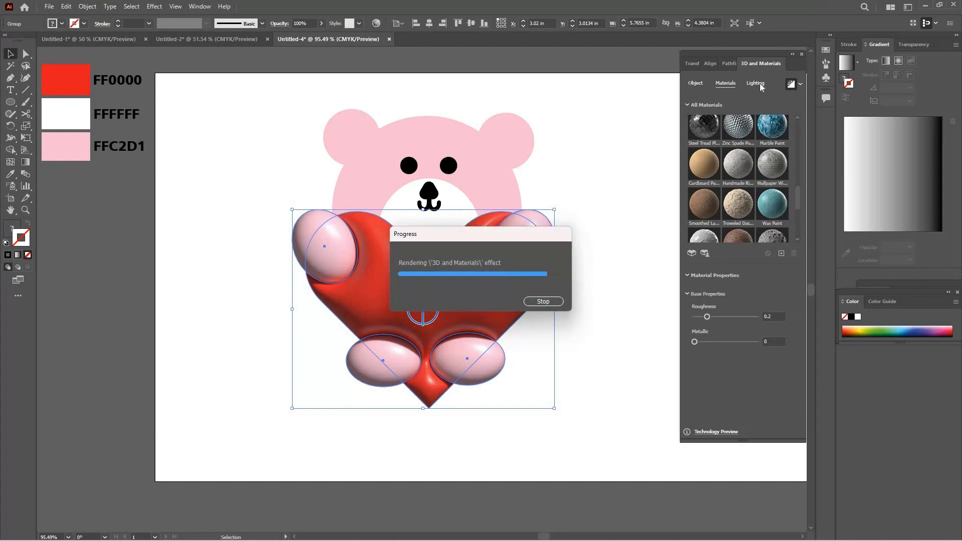
Step: Adjust the heart group's lighting to 136° rotation, 38° height, 60% softness and 78% ambient light intensity
click(757, 84)
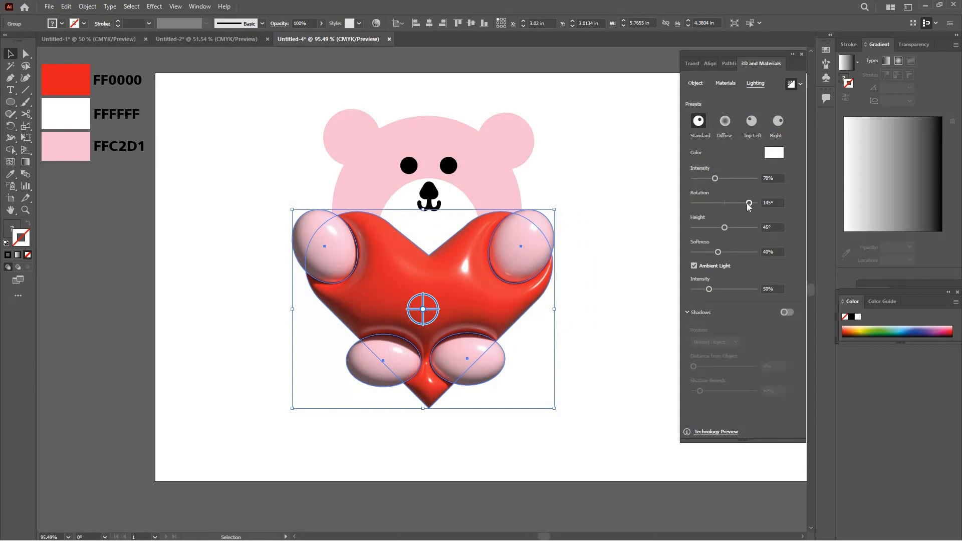
drag(747, 203, 746, 203)
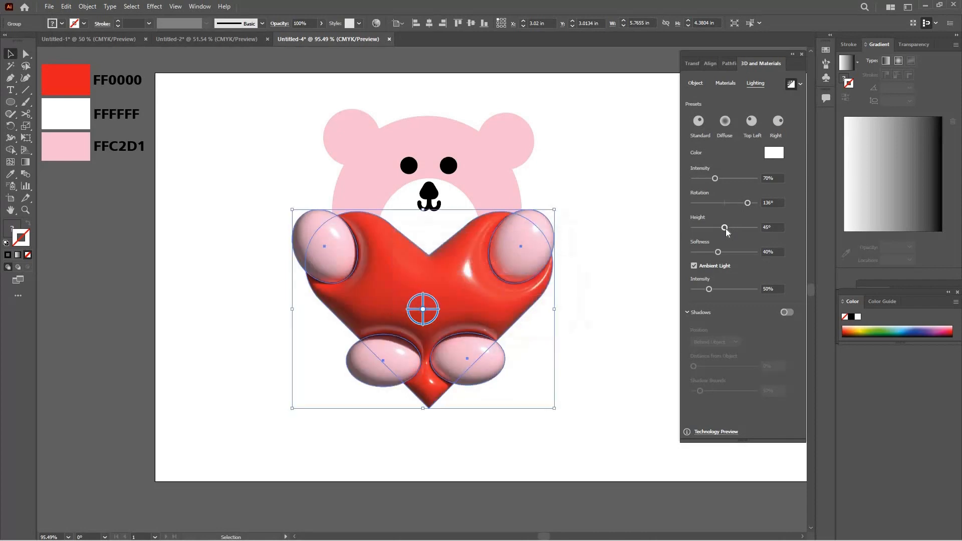
drag(726, 228, 719, 228)
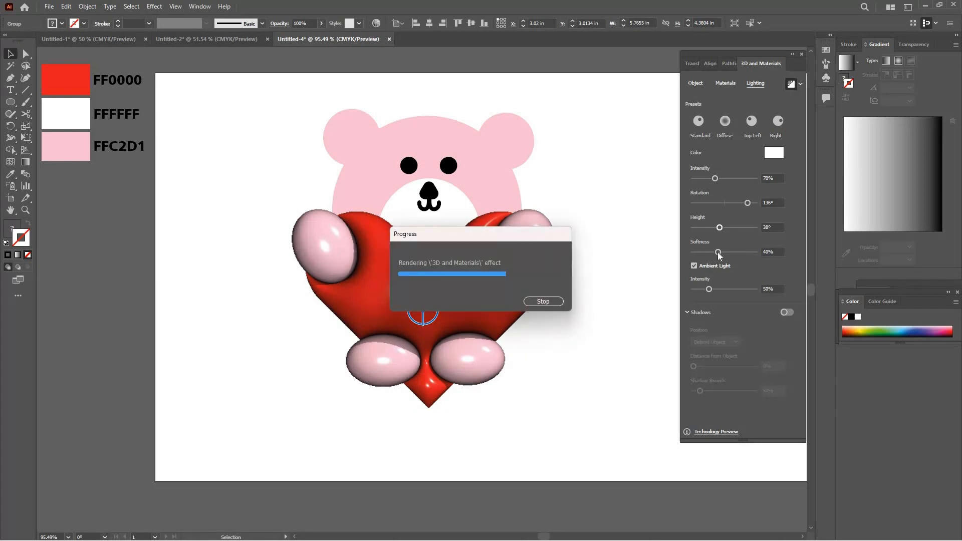
drag(718, 253, 729, 252)
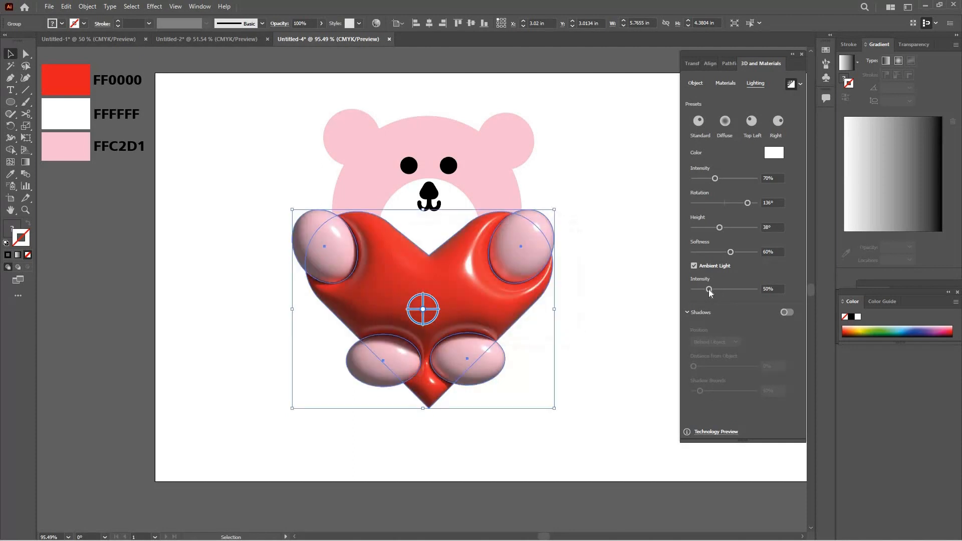
drag(712, 289, 716, 290)
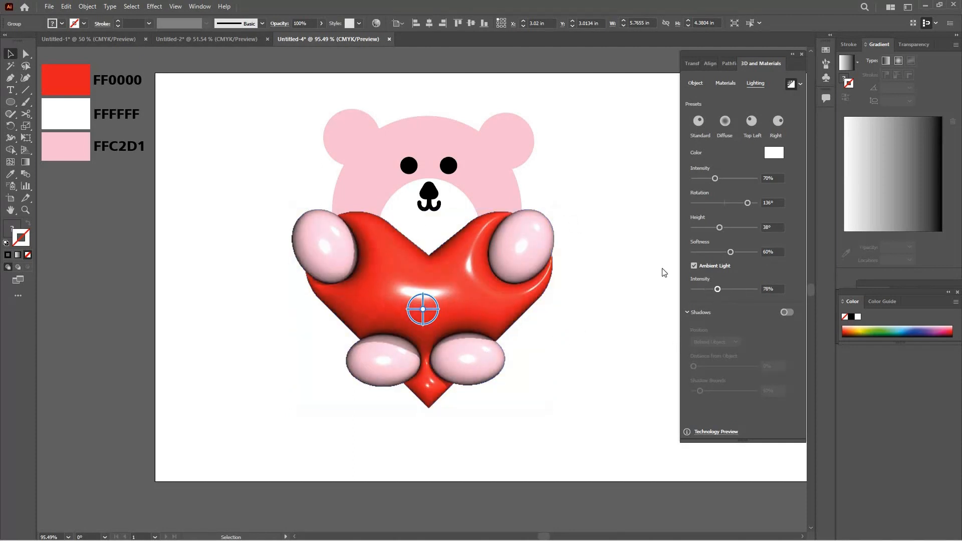
Step: Apply the 3D Inflate effect to the grouped pink head and ears
click(502, 143)
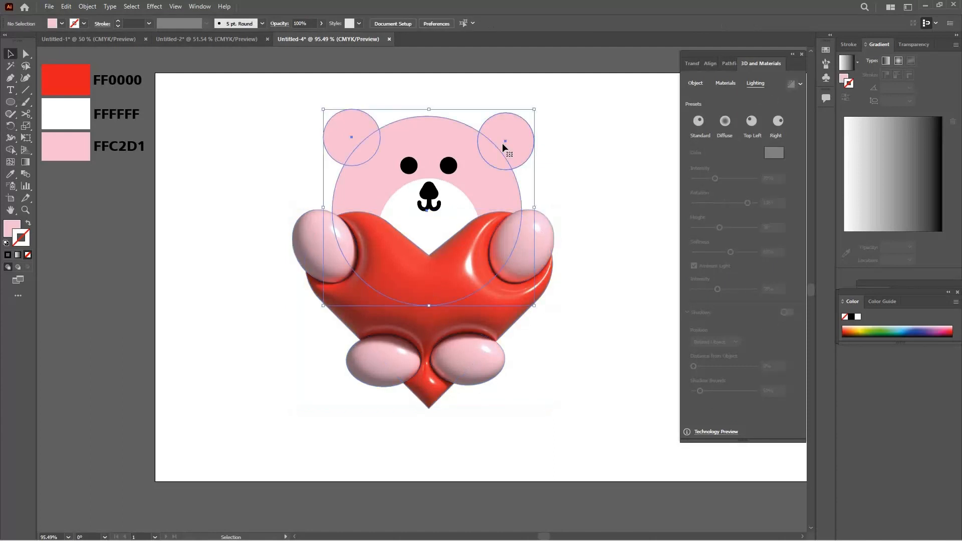
click(697, 83)
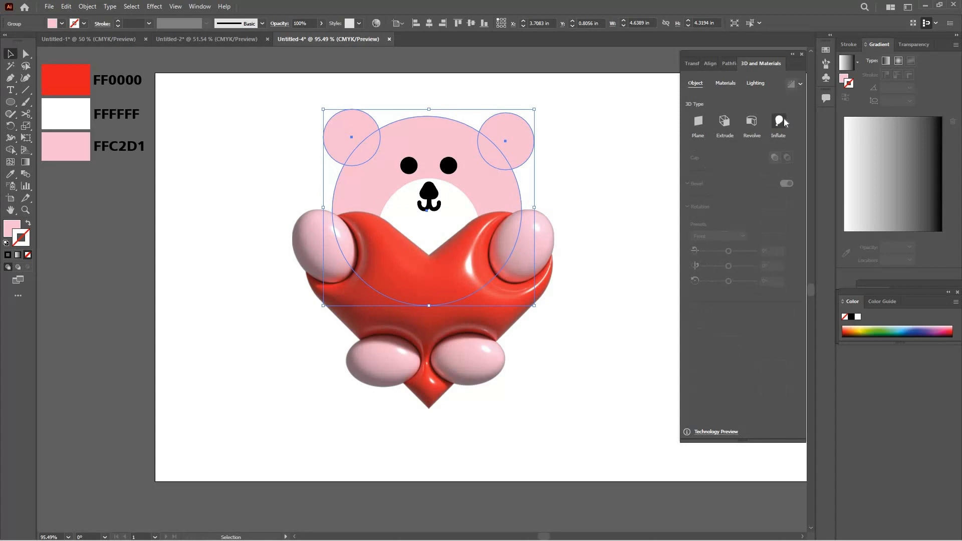
click(786, 127)
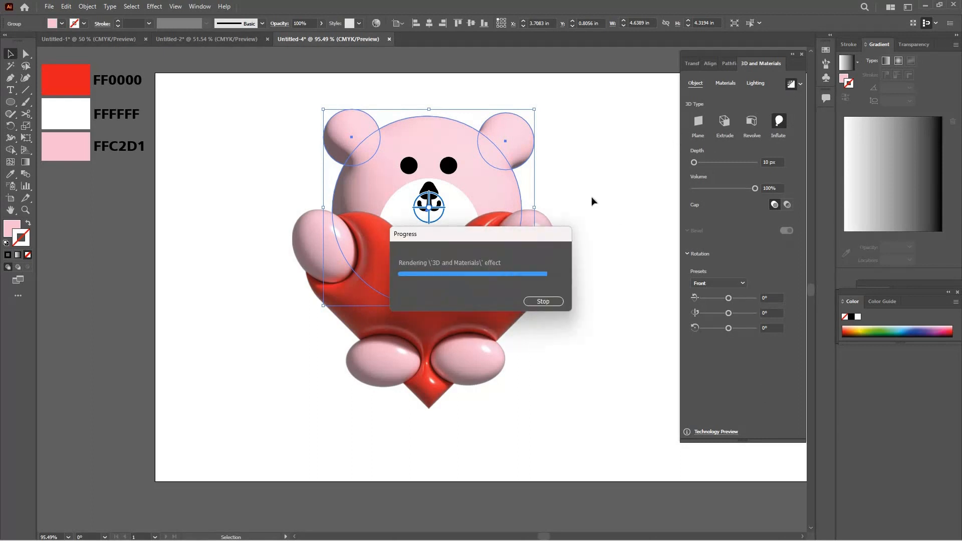
click(597, 165)
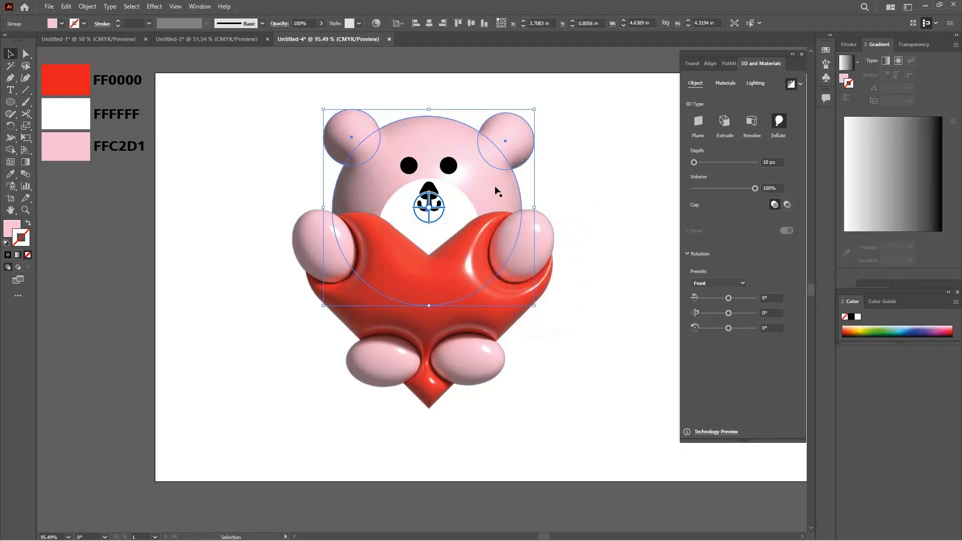
Step: Apply the 3D Inflate effect to the bear's white muzzle ellipse and adjust its lighting
click(776, 120)
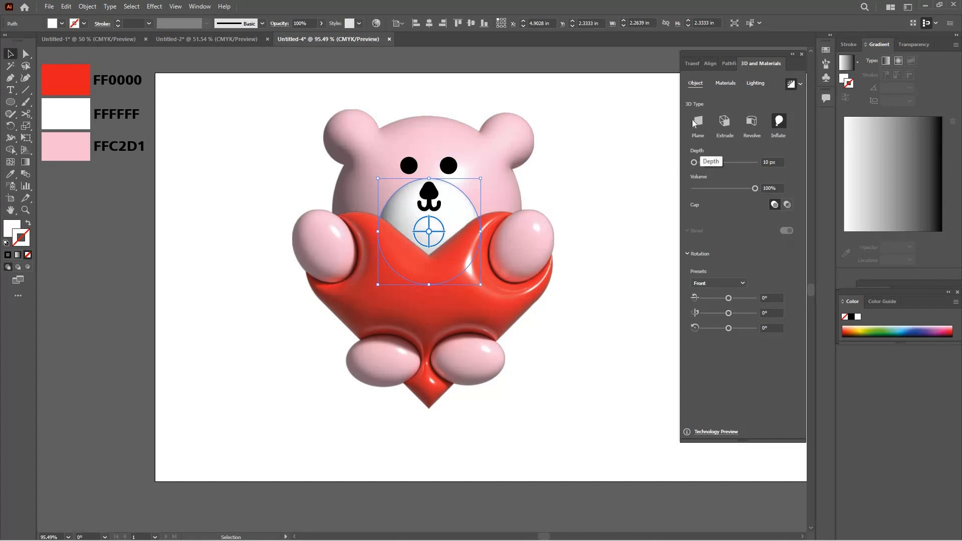
click(725, 82)
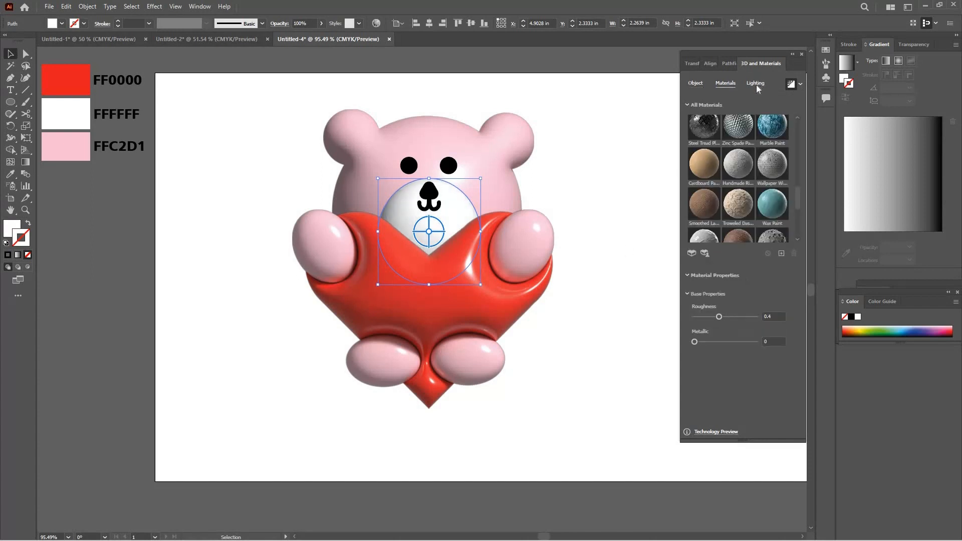
click(756, 84)
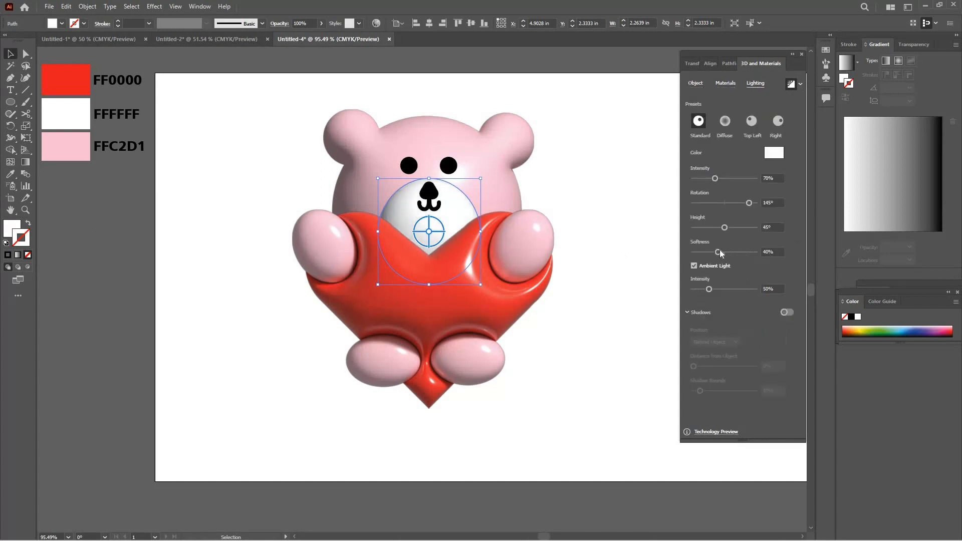
mouse_move(719, 249)
mouse_down()
mouse_move(722, 228)
mouse_move(685, 227)
mouse_up()
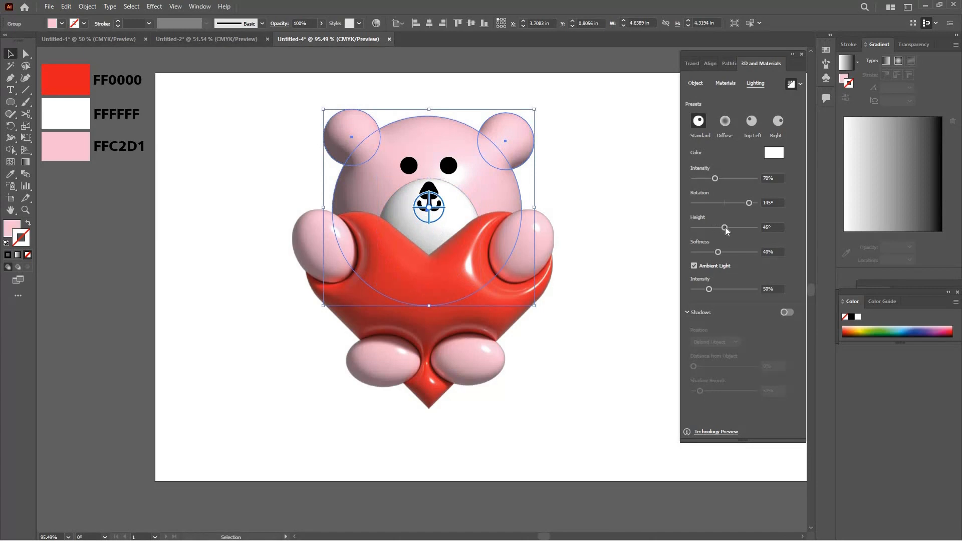
Step: Set the light height to 36° and softness to 51% for the head and ears group, and deselect it
drag(720, 228, 718, 229)
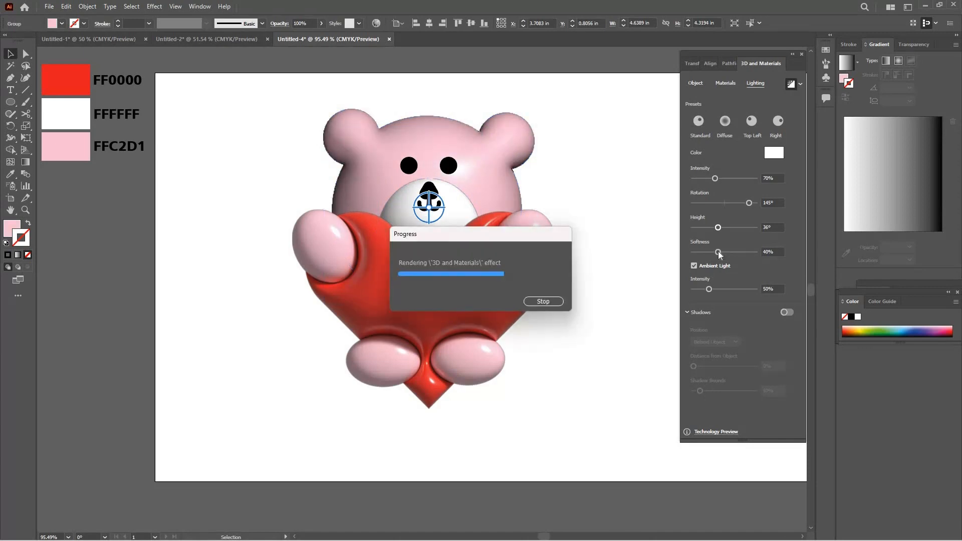
click(725, 252)
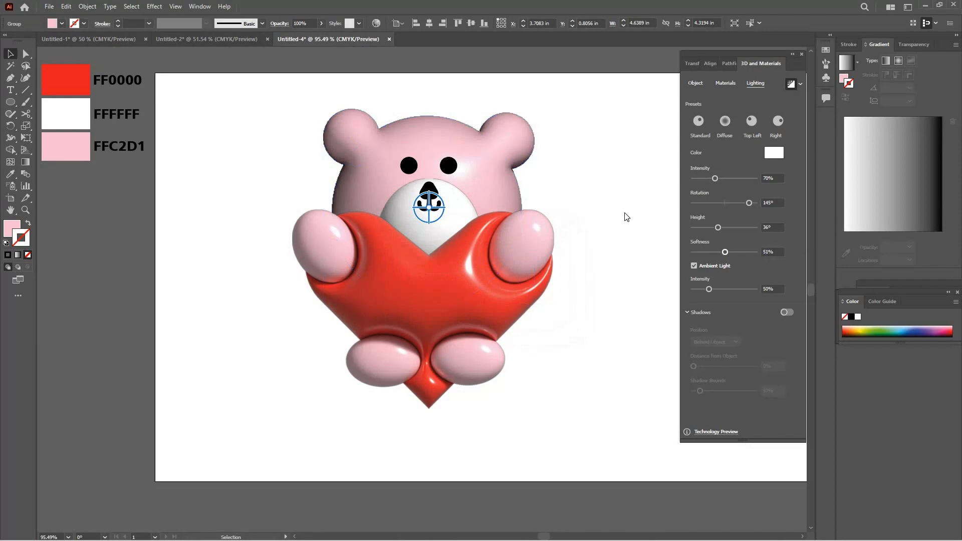
click(599, 173)
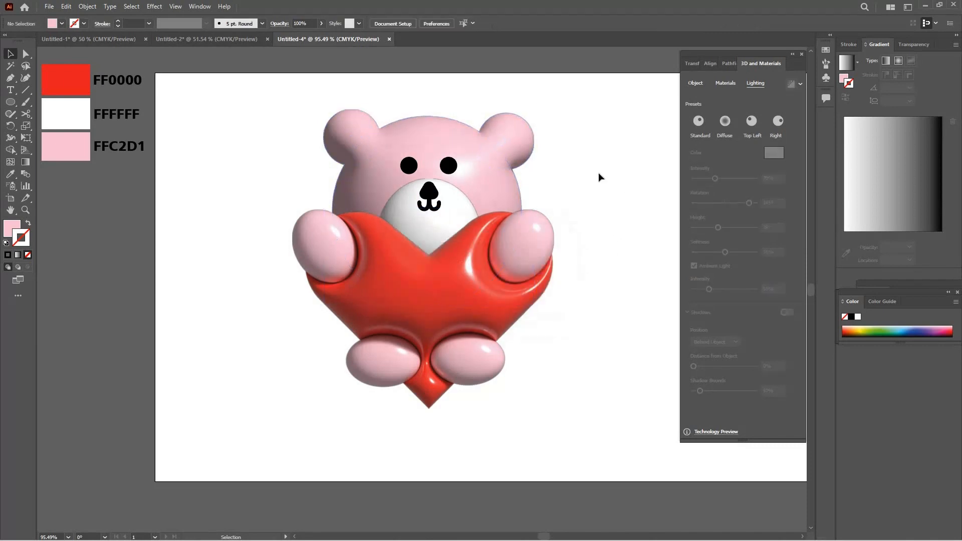